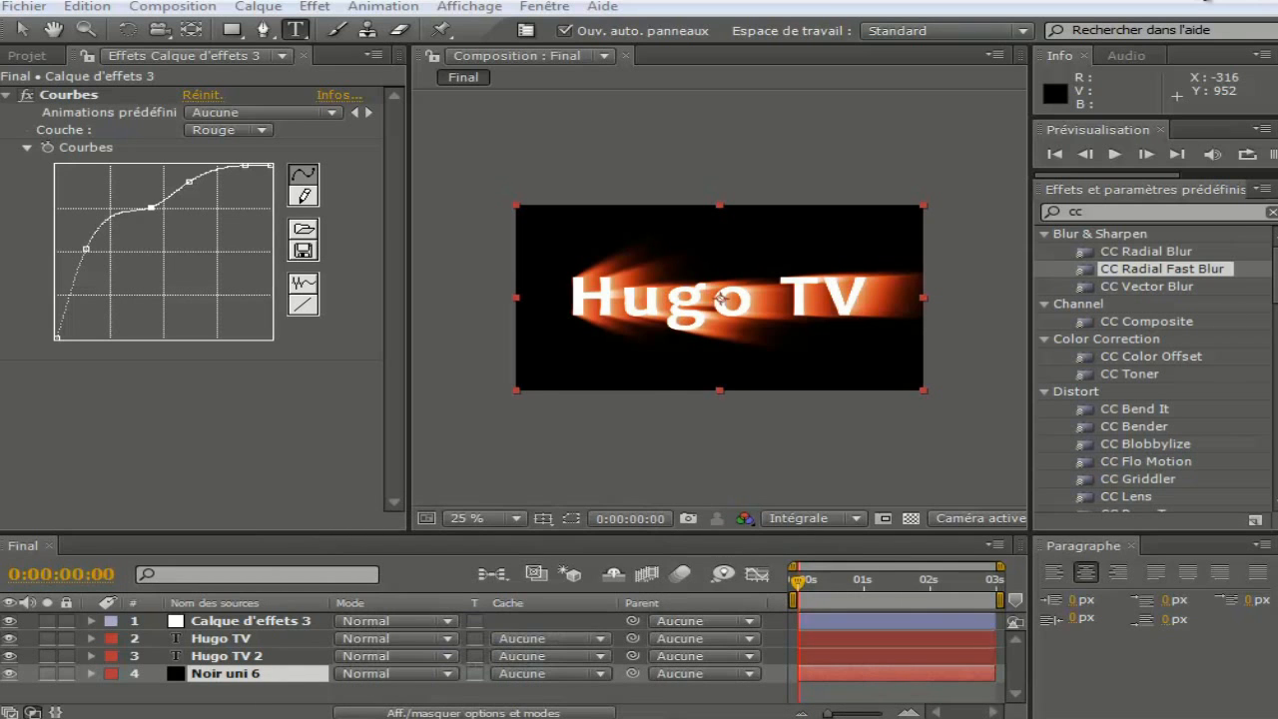
Step: Play the rendered Composition 2 video from the desktop full screen, close the player, and return to After Effects
click(1184, 0)
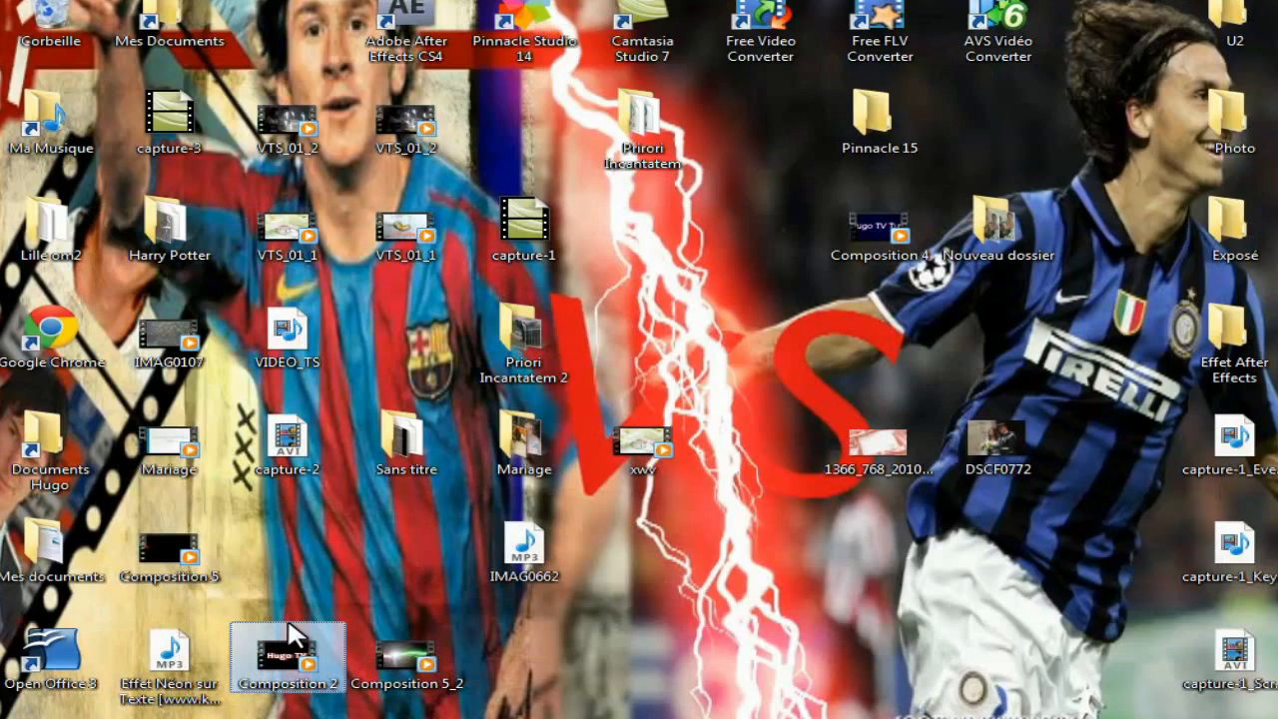
double_click(291, 621)
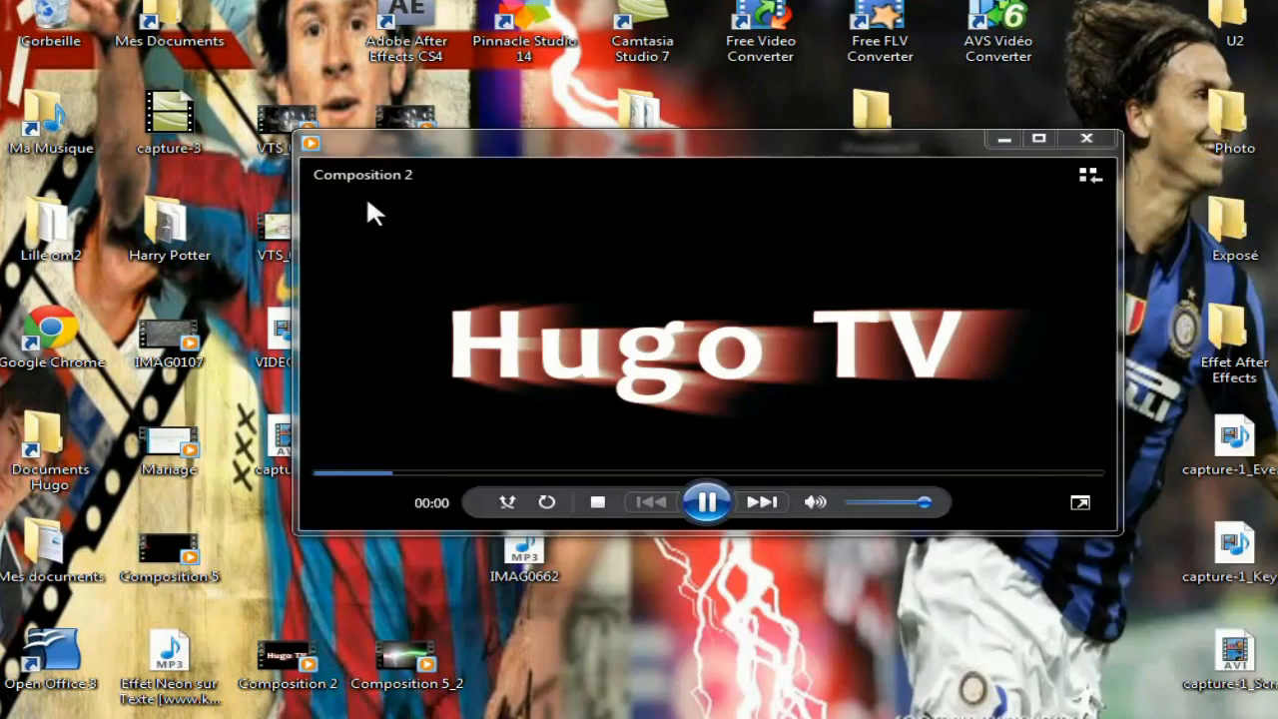
double_click(365, 195)
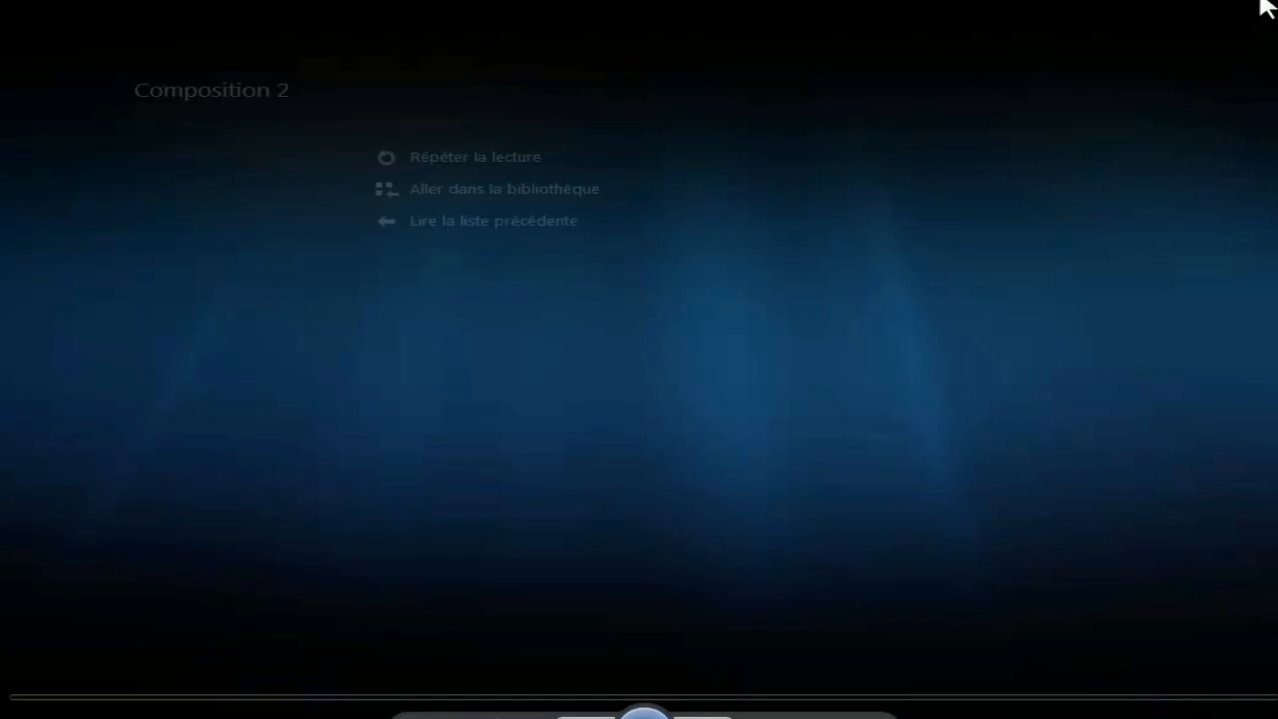
click(1260, 10)
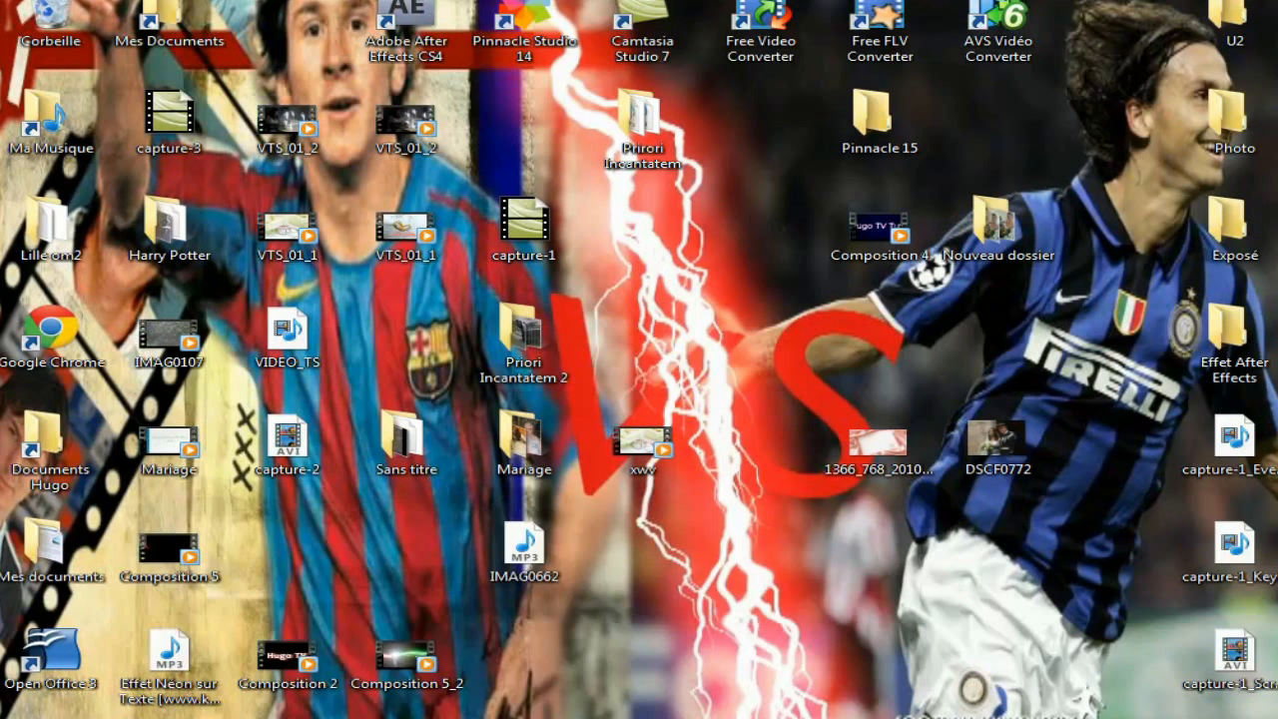
click(421, 718)
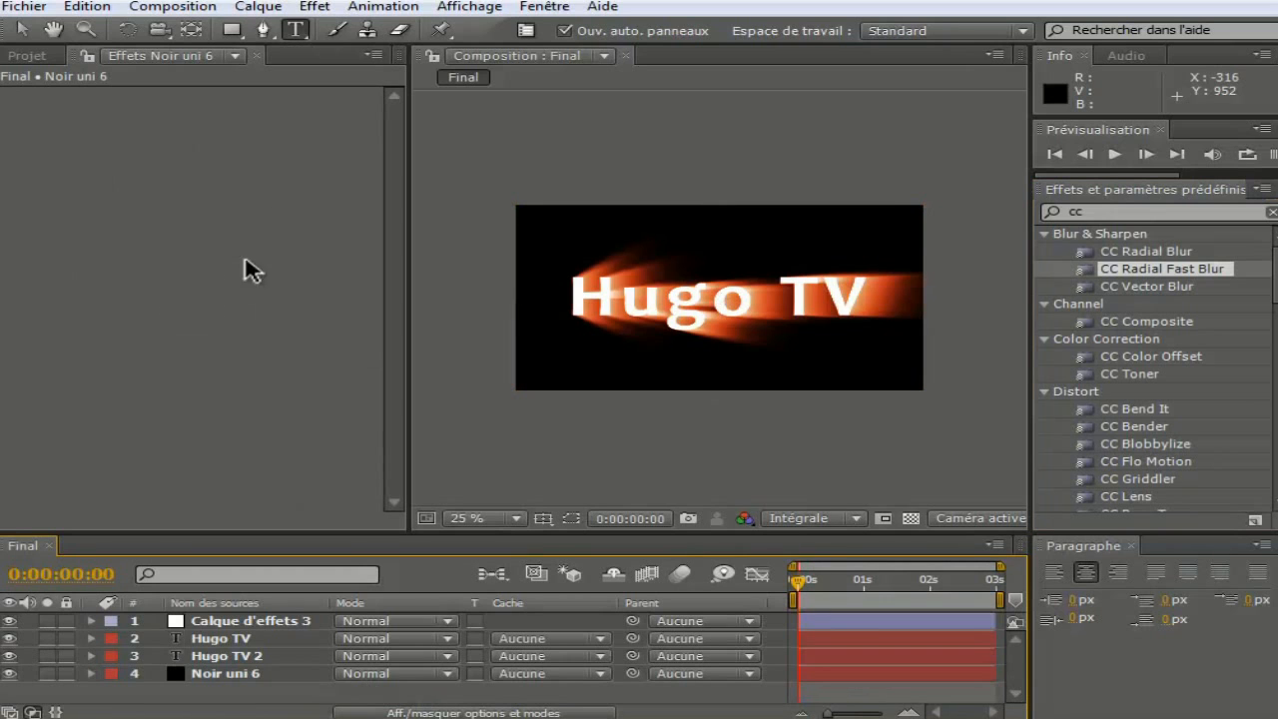
Step: Create a new composition named Final with the HDV/HDTV 720 29,97 preset and a duration of 0;00;03;00
click(167, 8)
click(168, 28)
text(Final)
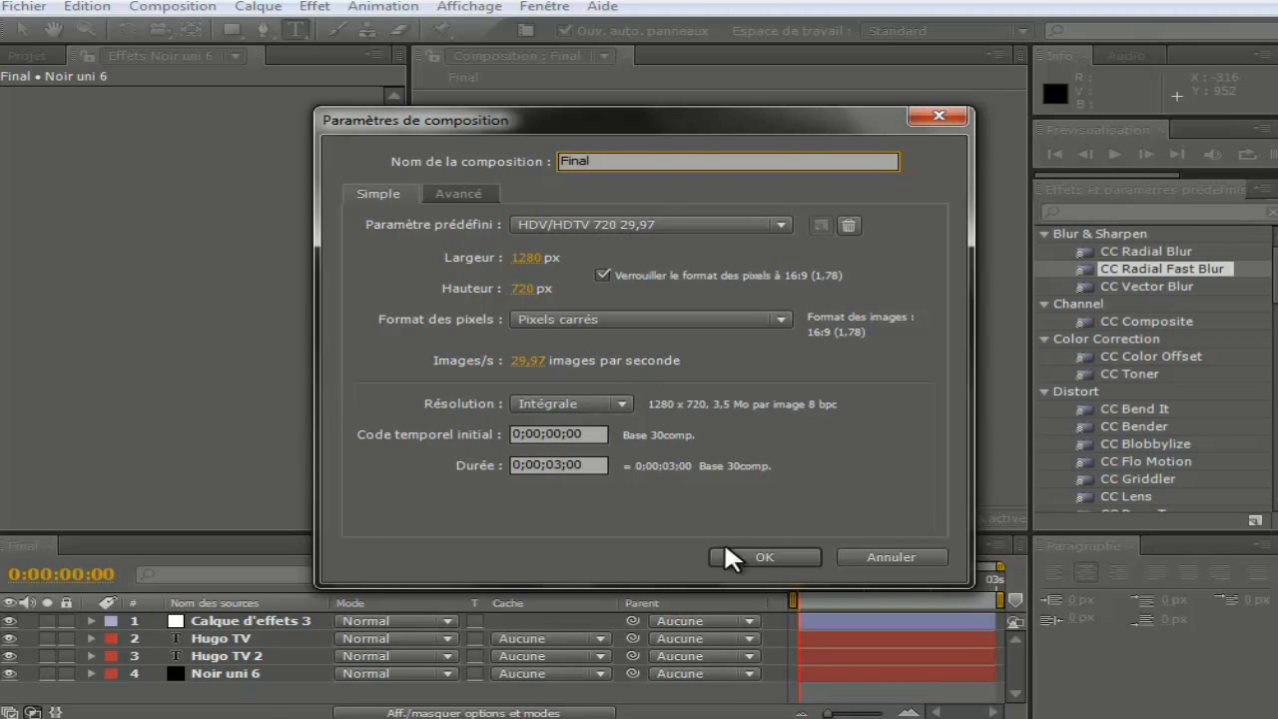
click(757, 561)
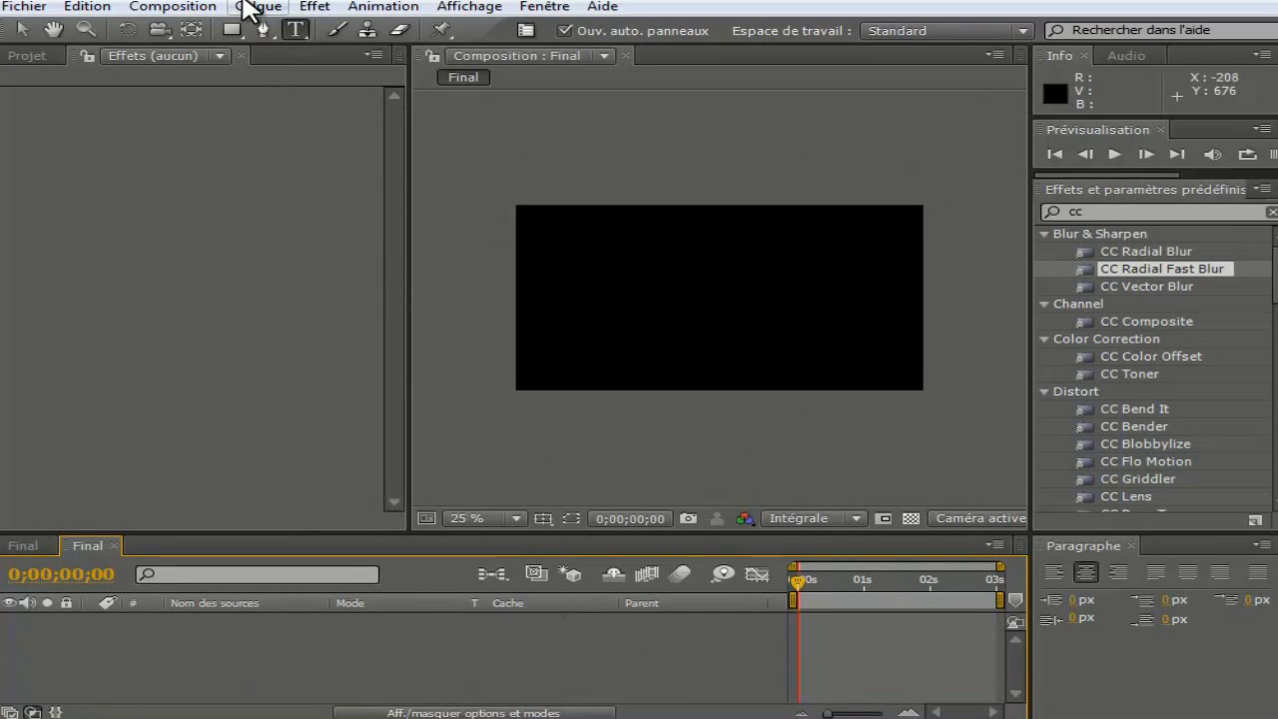
Step: Add a black solid layer of 1280 x 720 px to the new composition
click(248, 8)
mouse_move(275, 30)
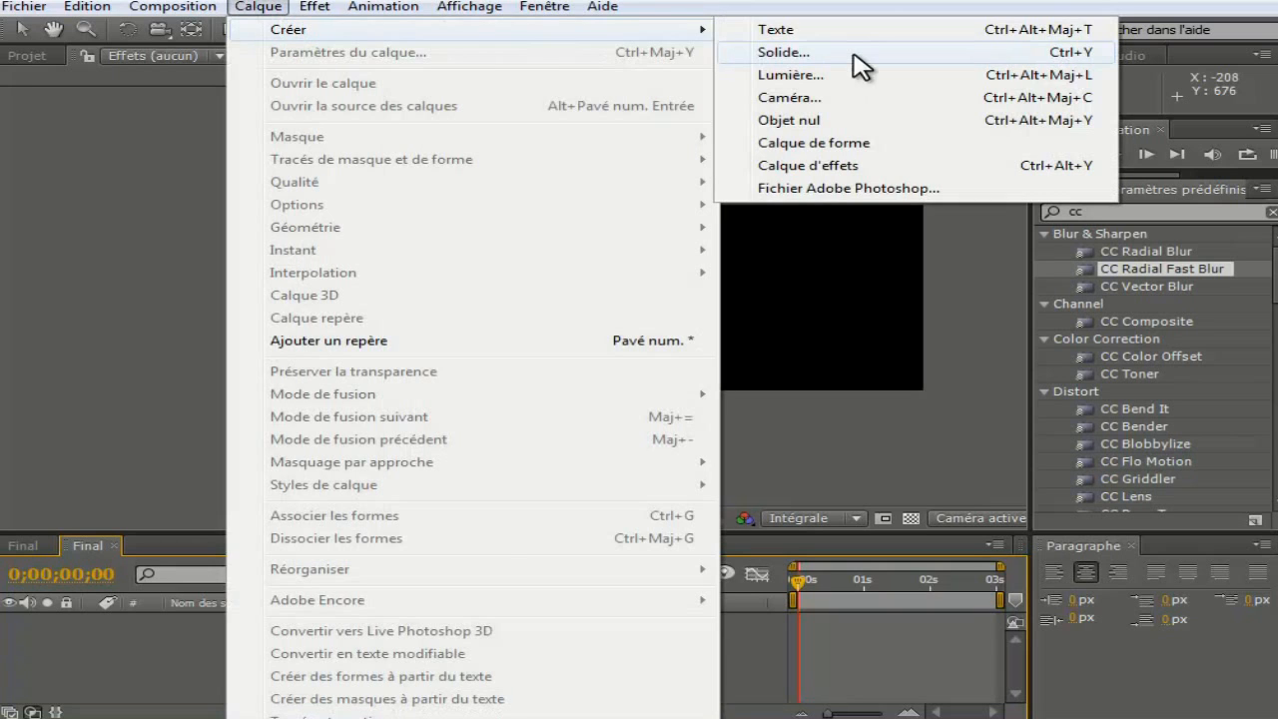
click(115, 651)
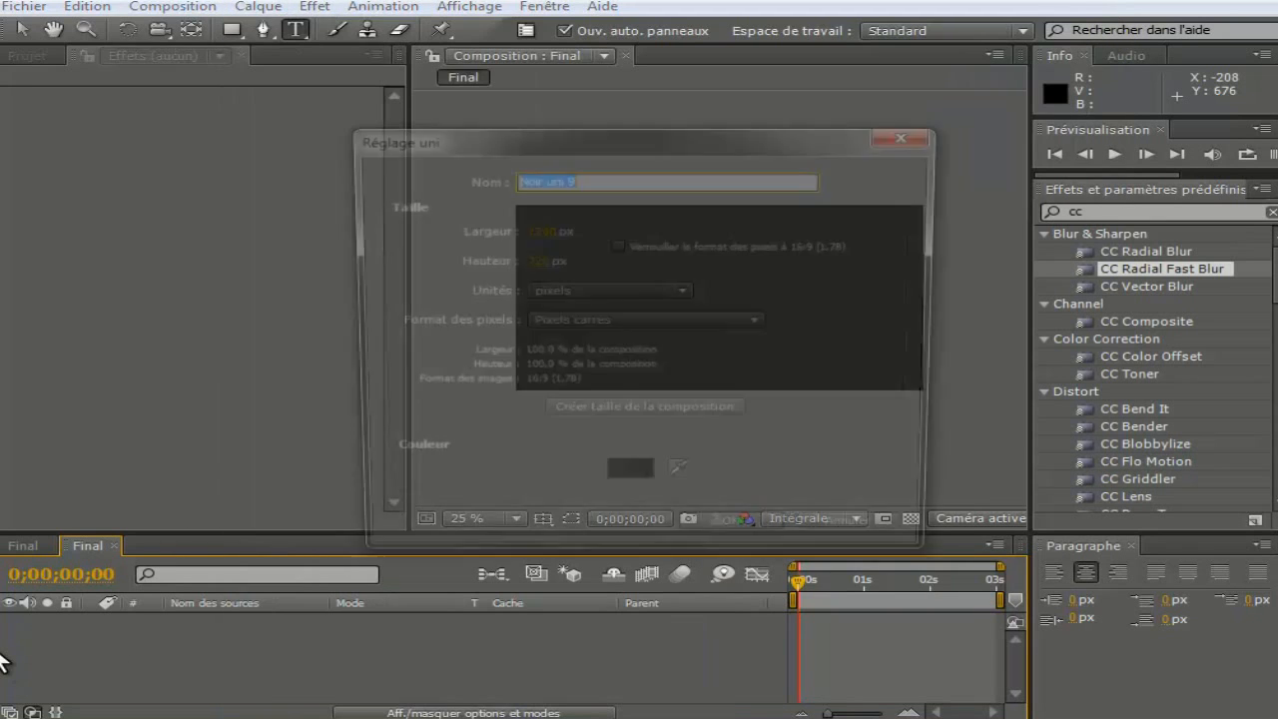
click(647, 488)
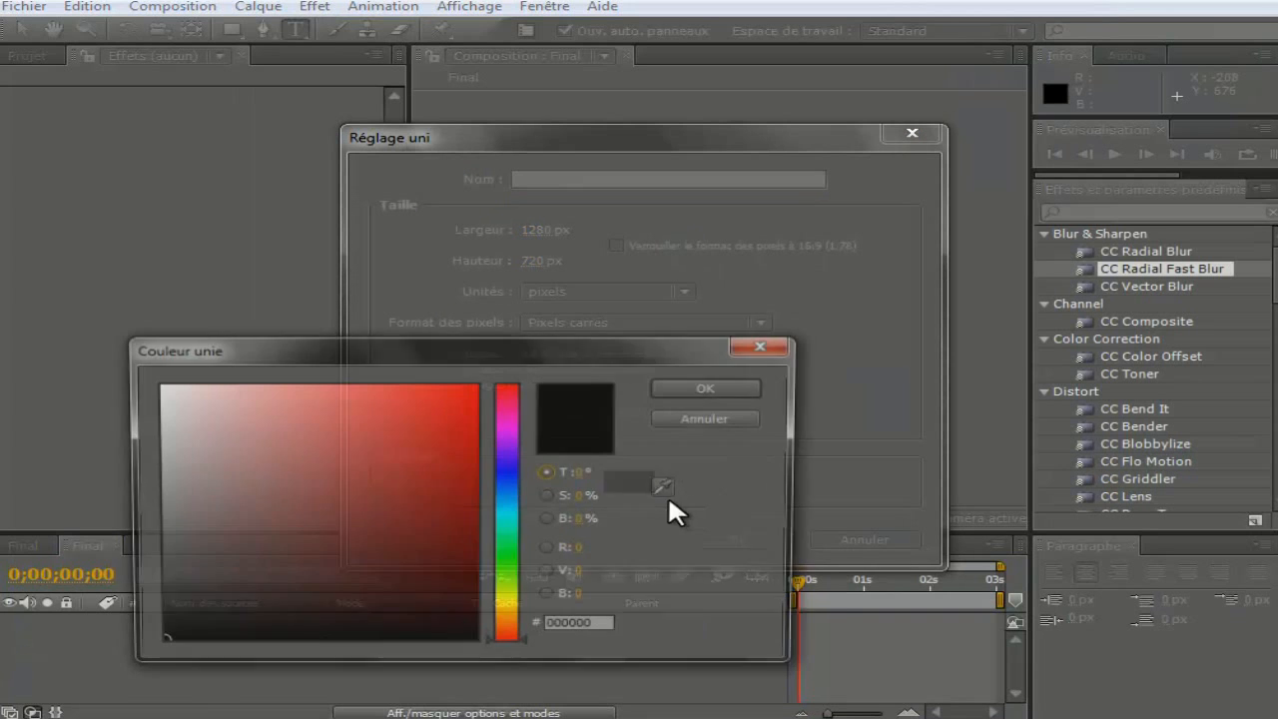
click(705, 399)
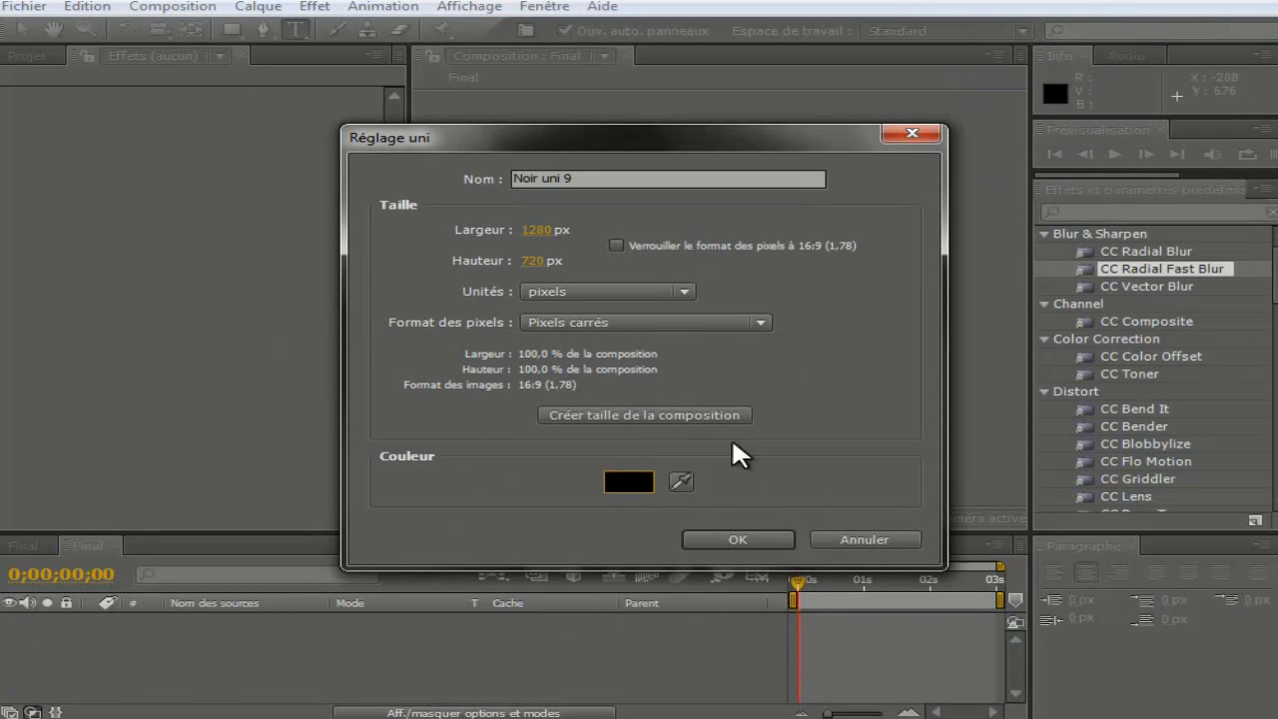
click(756, 539)
click(694, 669)
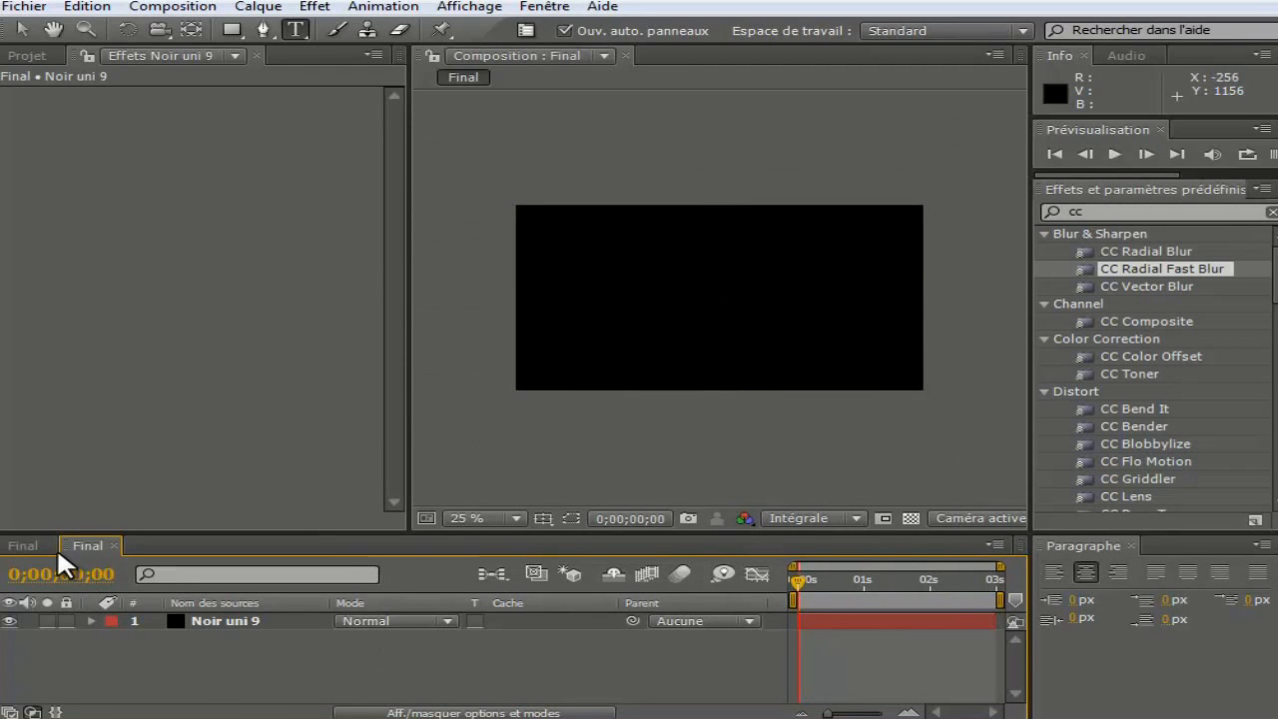
Step: Delete the black solid Noir uni 6 from the finished example composition, and undo the deletion
click(25, 546)
click(228, 675)
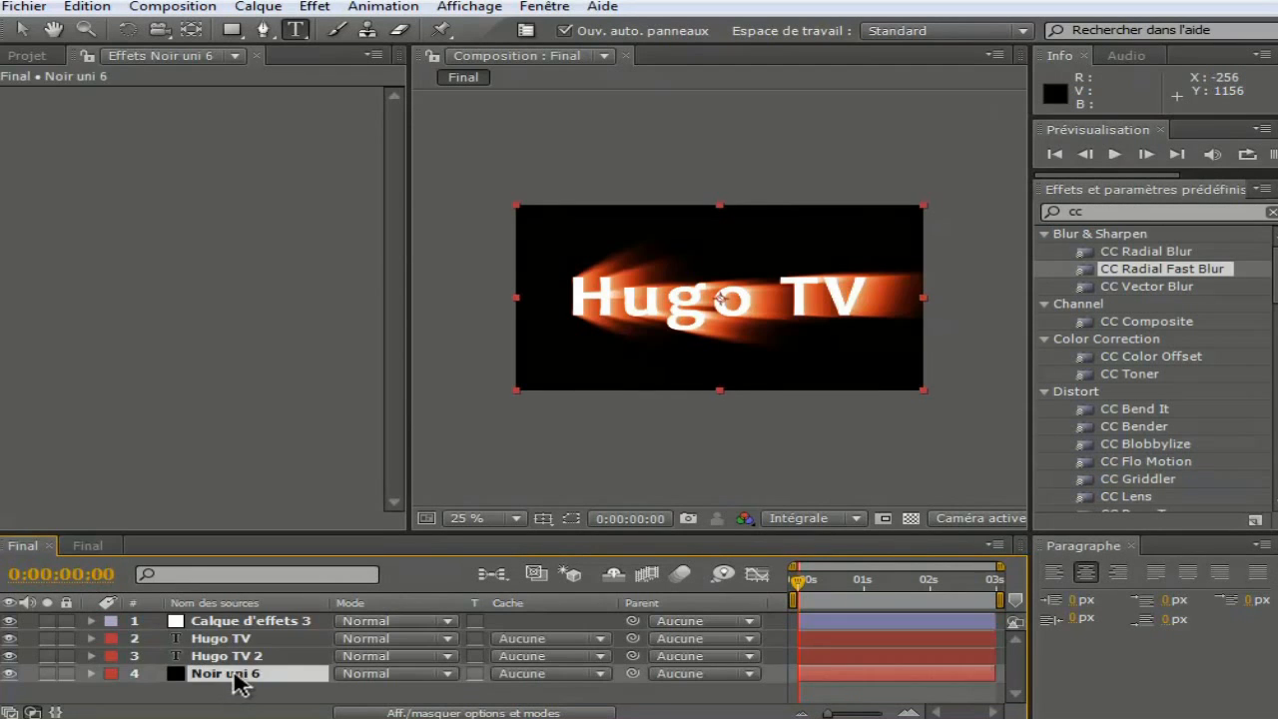
click(87, 7)
click(123, 197)
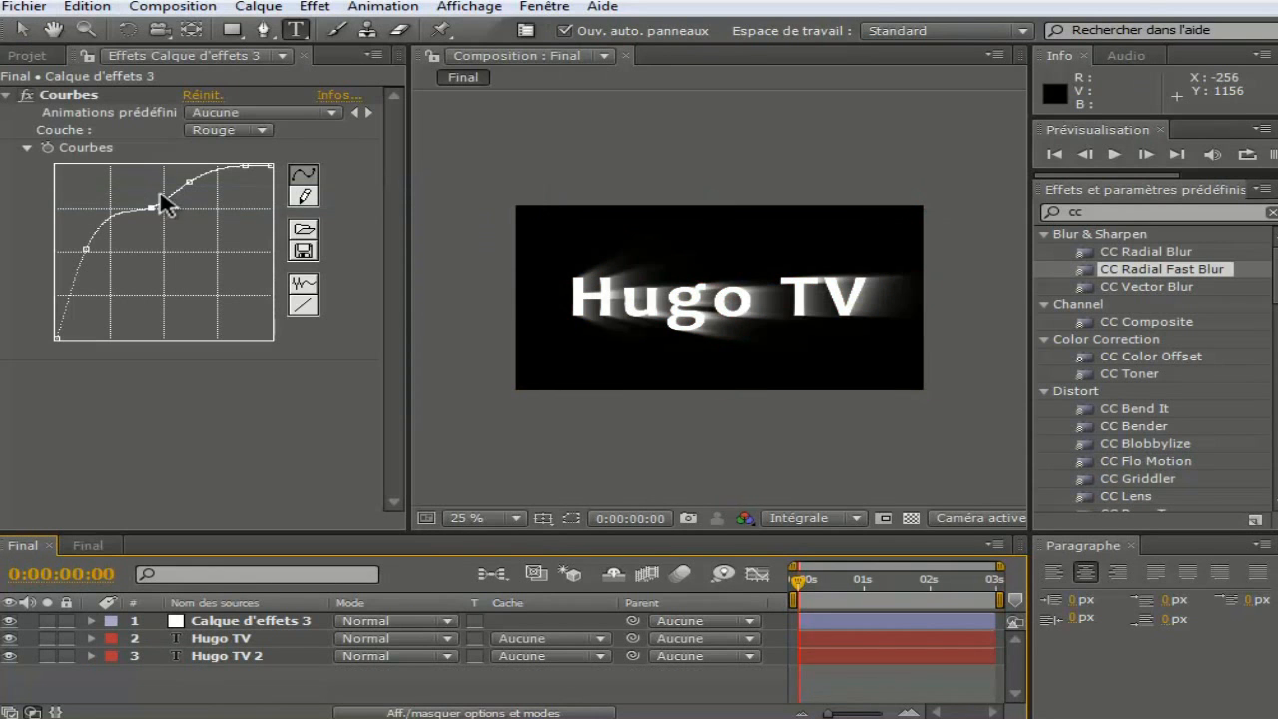
click(87, 7)
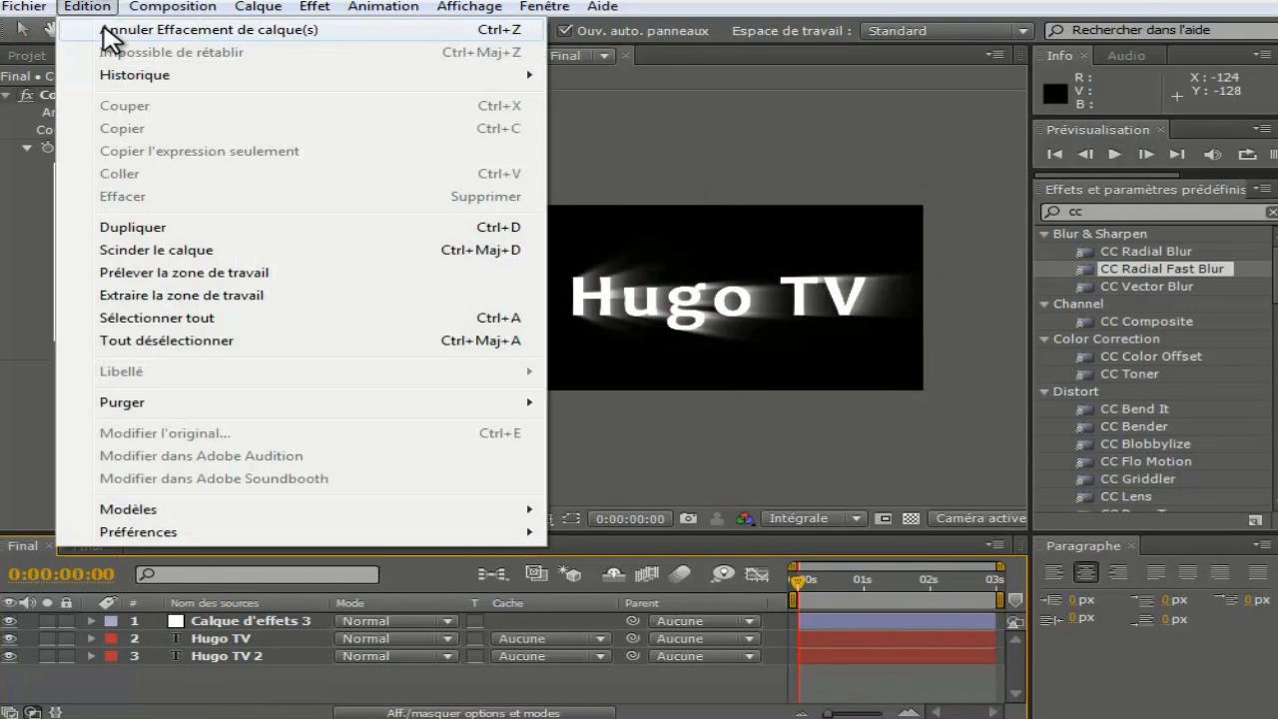
click(106, 29)
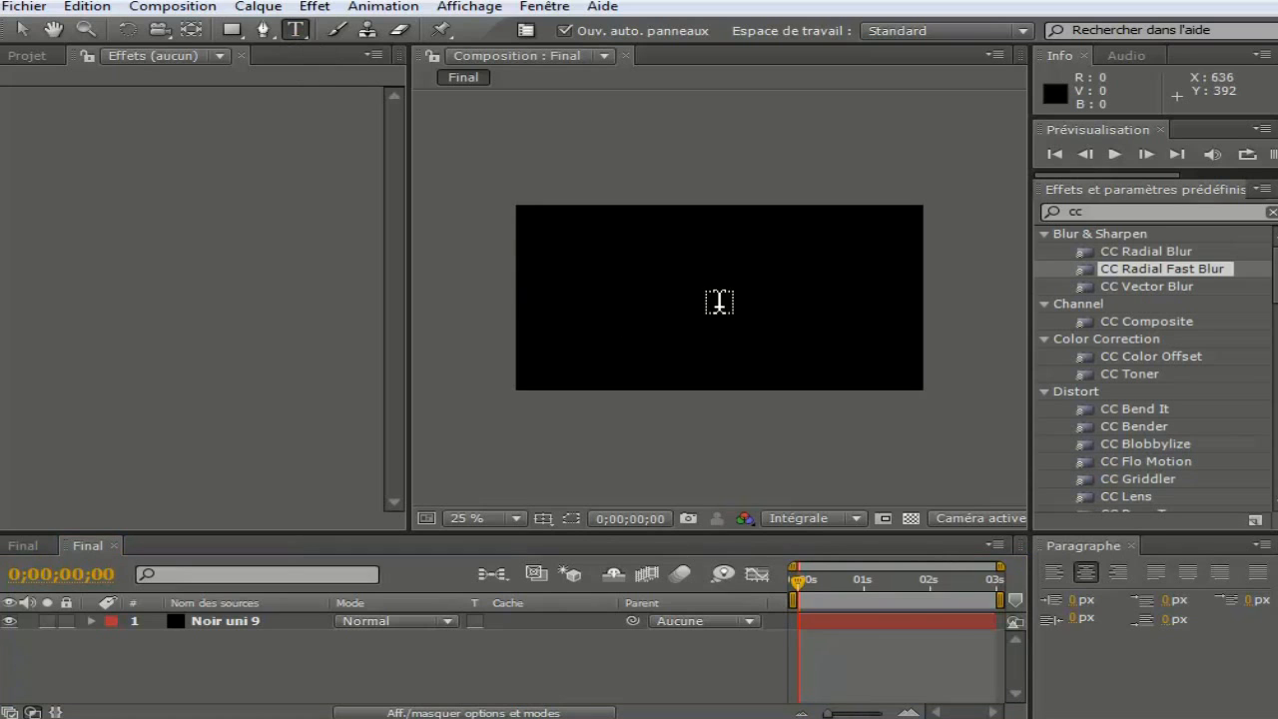
Step: Add the text "Hugo TV" to the new composition and position it in the middle of the frame
click(751, 290)
text(Hugo TV)
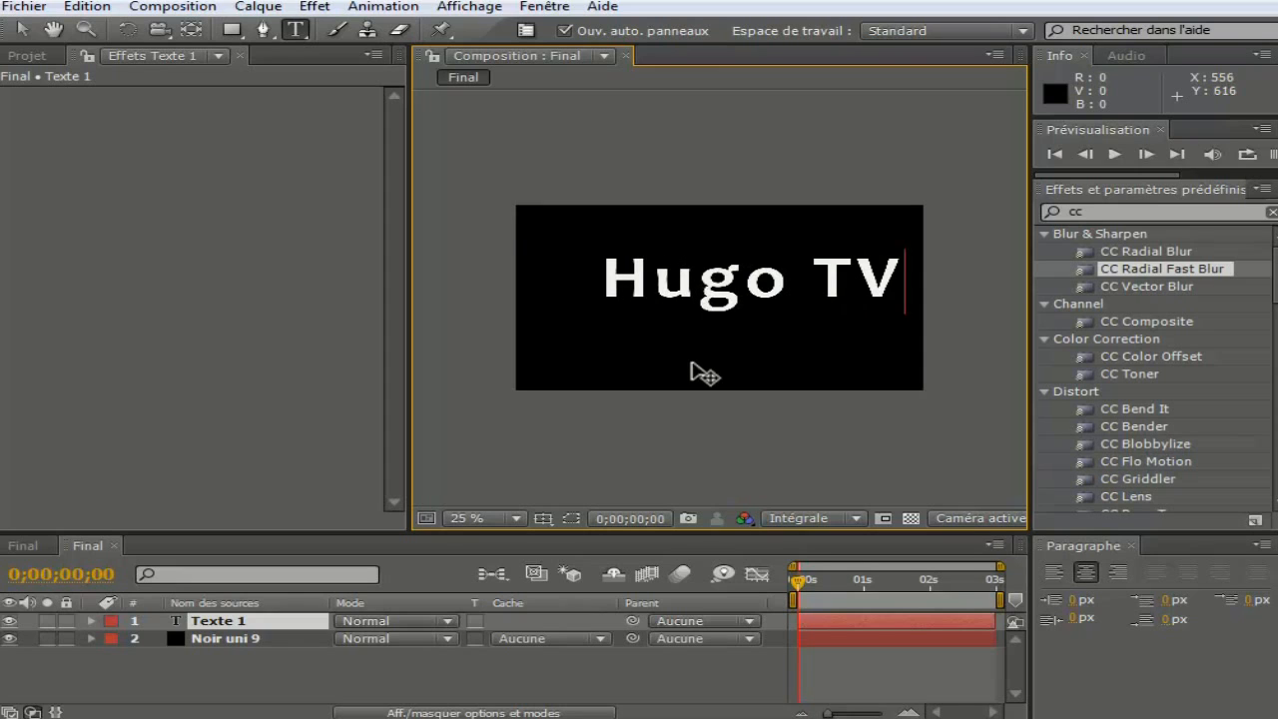
drag(699, 371, 659, 392)
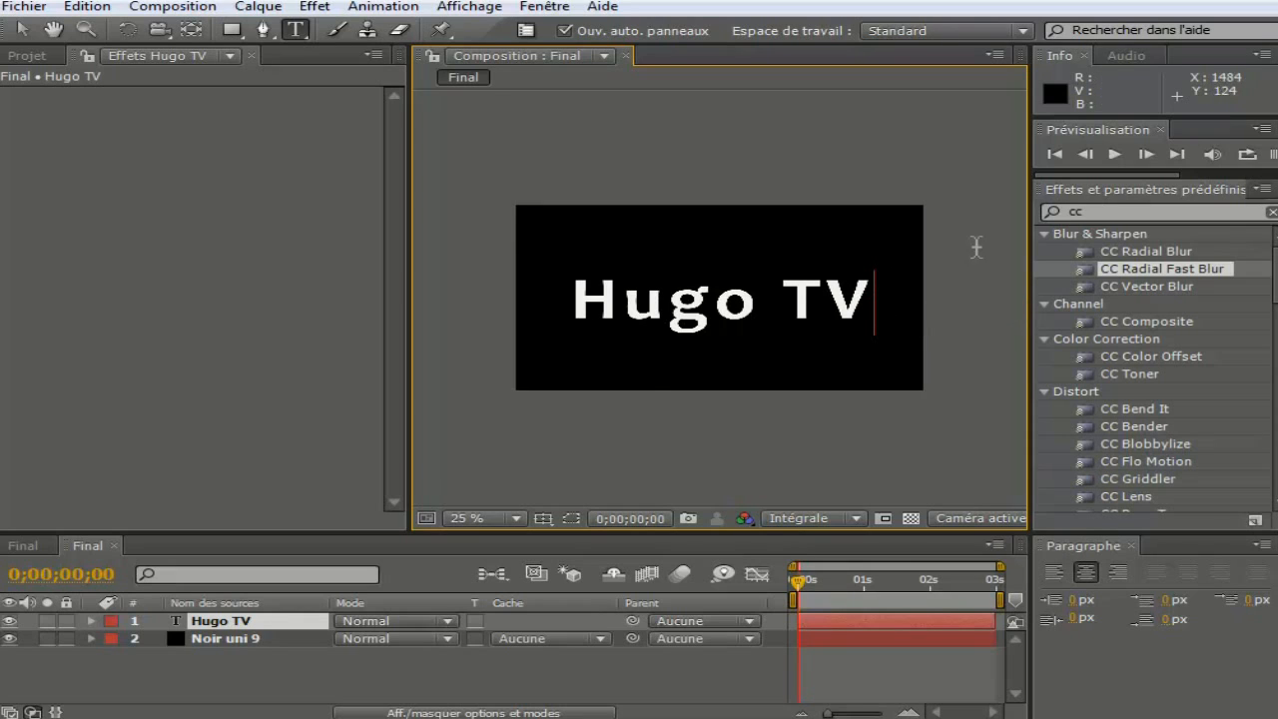
Step: Display the text's character settings to check its font, style and size, adjusting the panel width to fit
drag(1021, 345, 849, 371)
click(1212, 191)
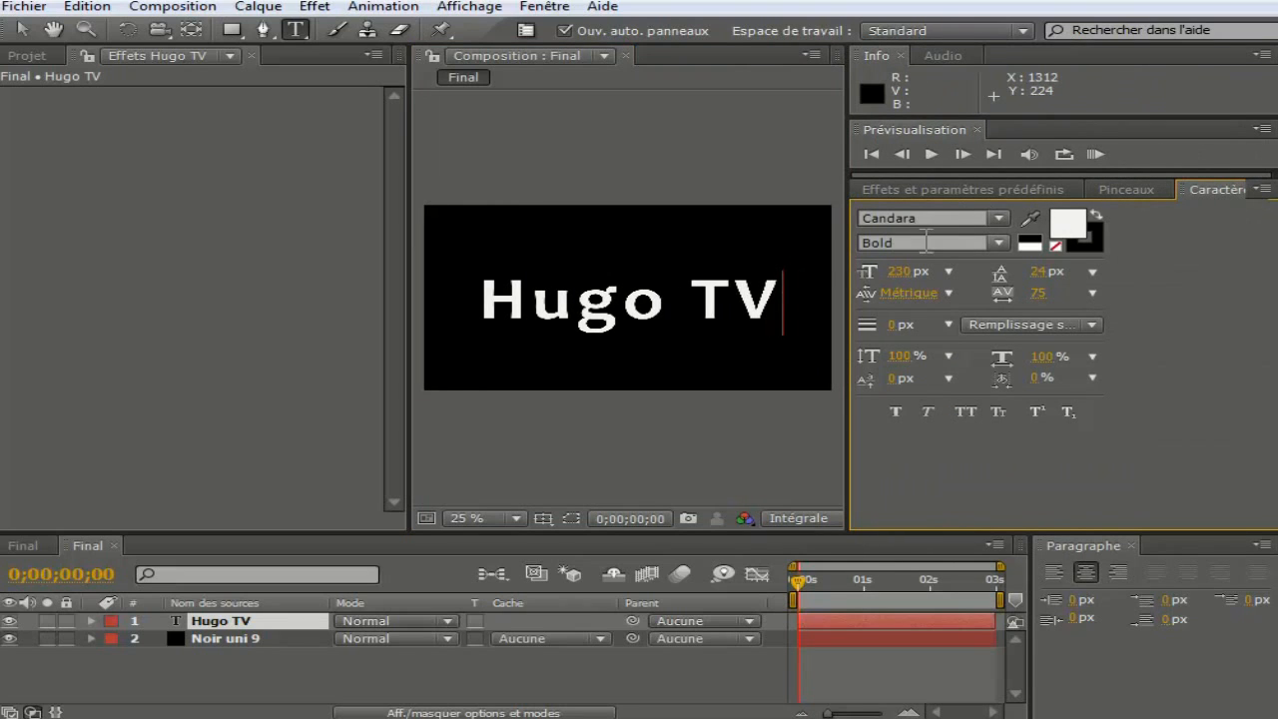
drag(851, 321, 961, 322)
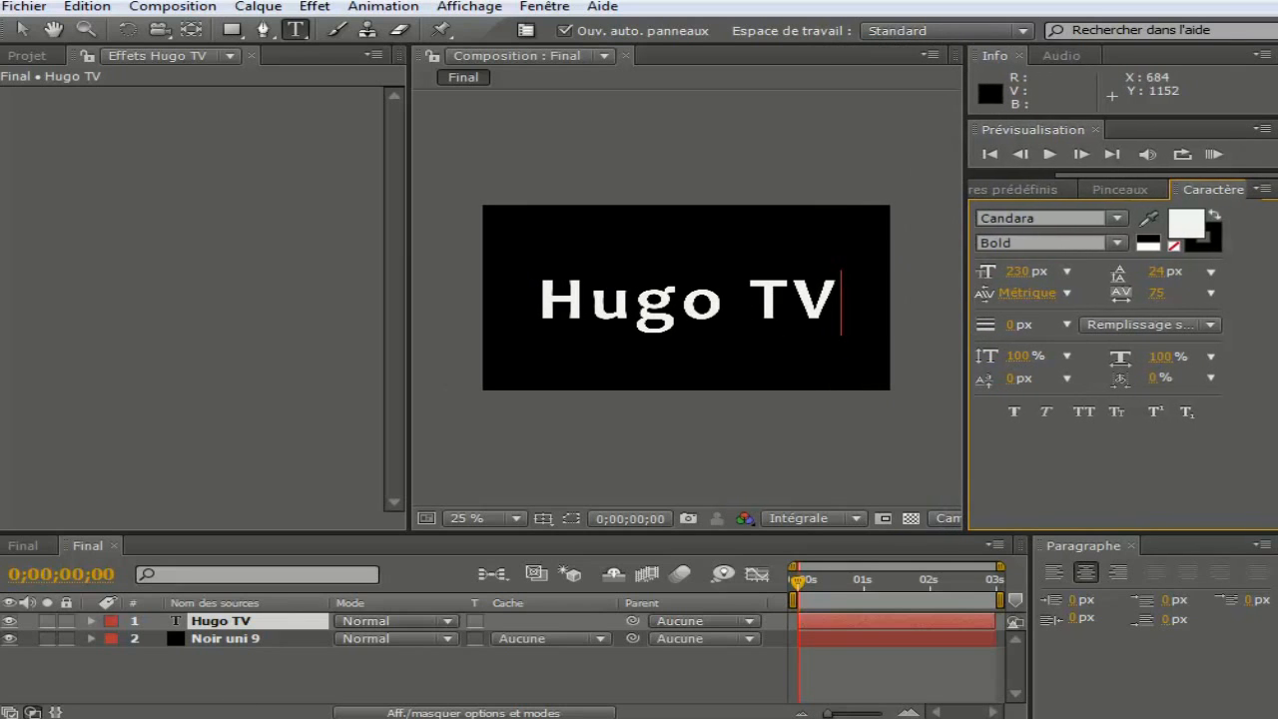
Step: Duplicate the Hugo TV text layer, move the copy beneath the original, and keep the preview refresh enabled
click(258, 621)
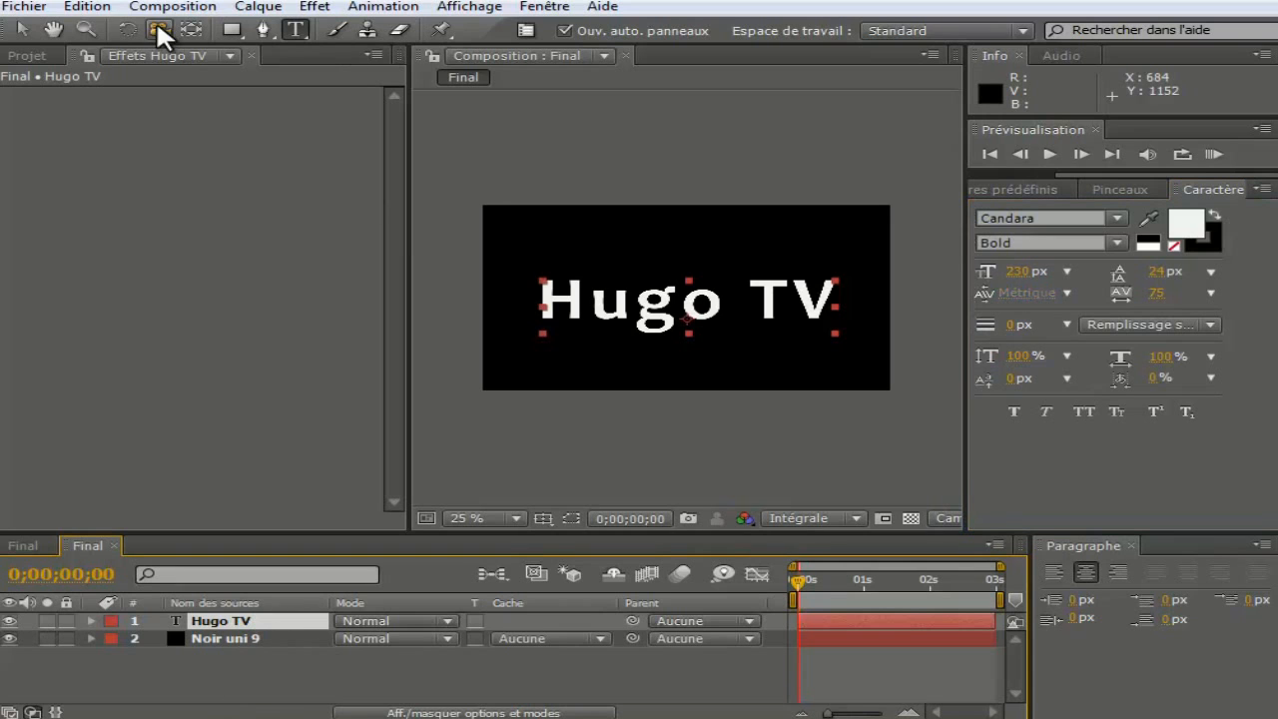
click(86, 7)
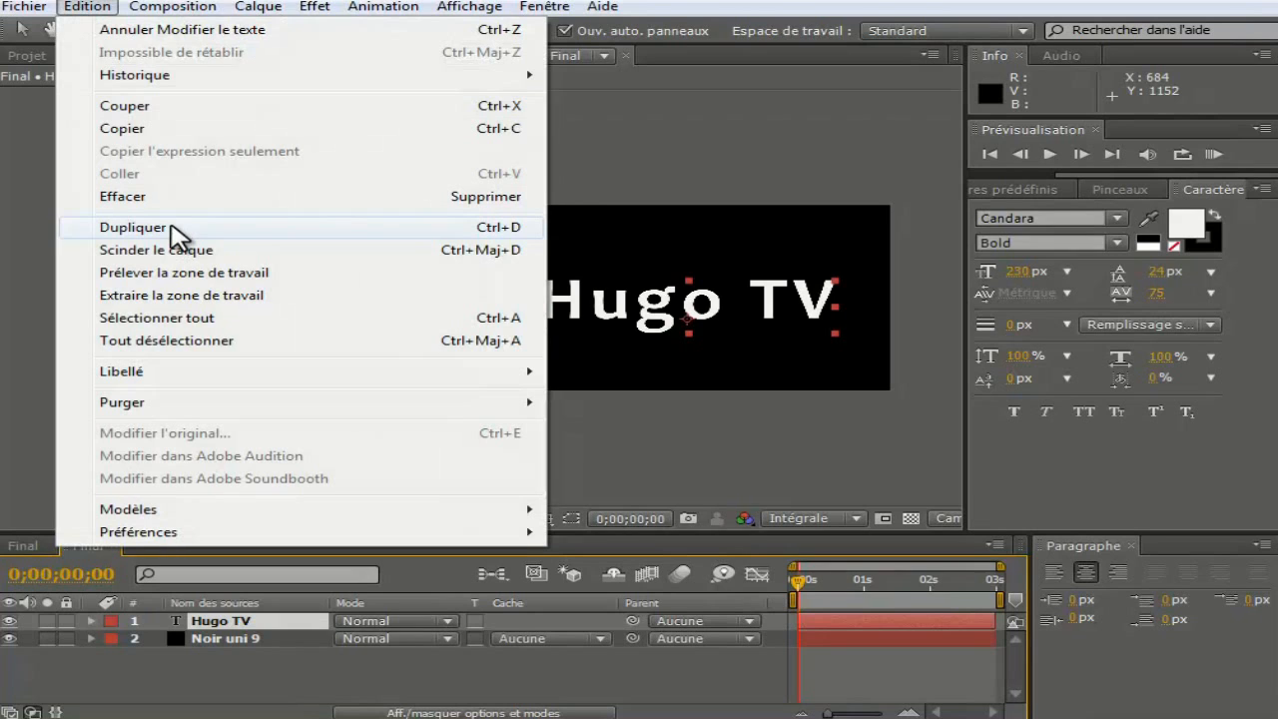
click(208, 624)
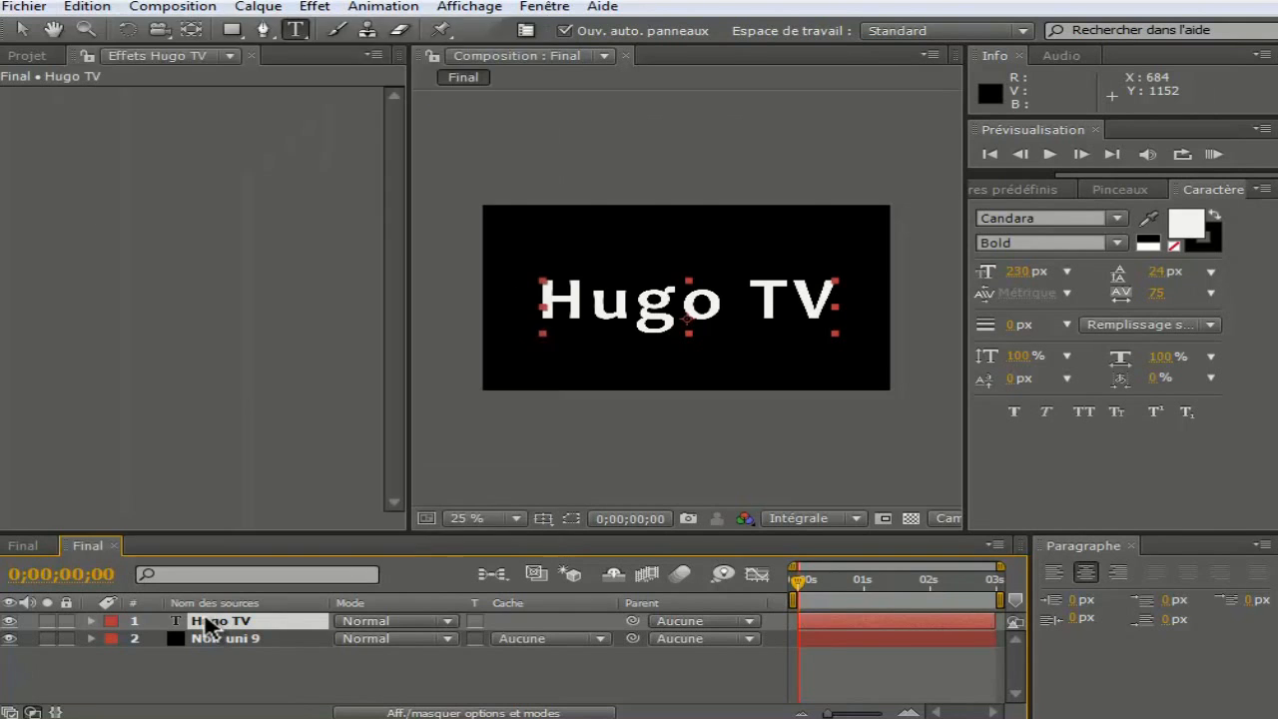
key(ctrl+d)
key(Caps_Lock)
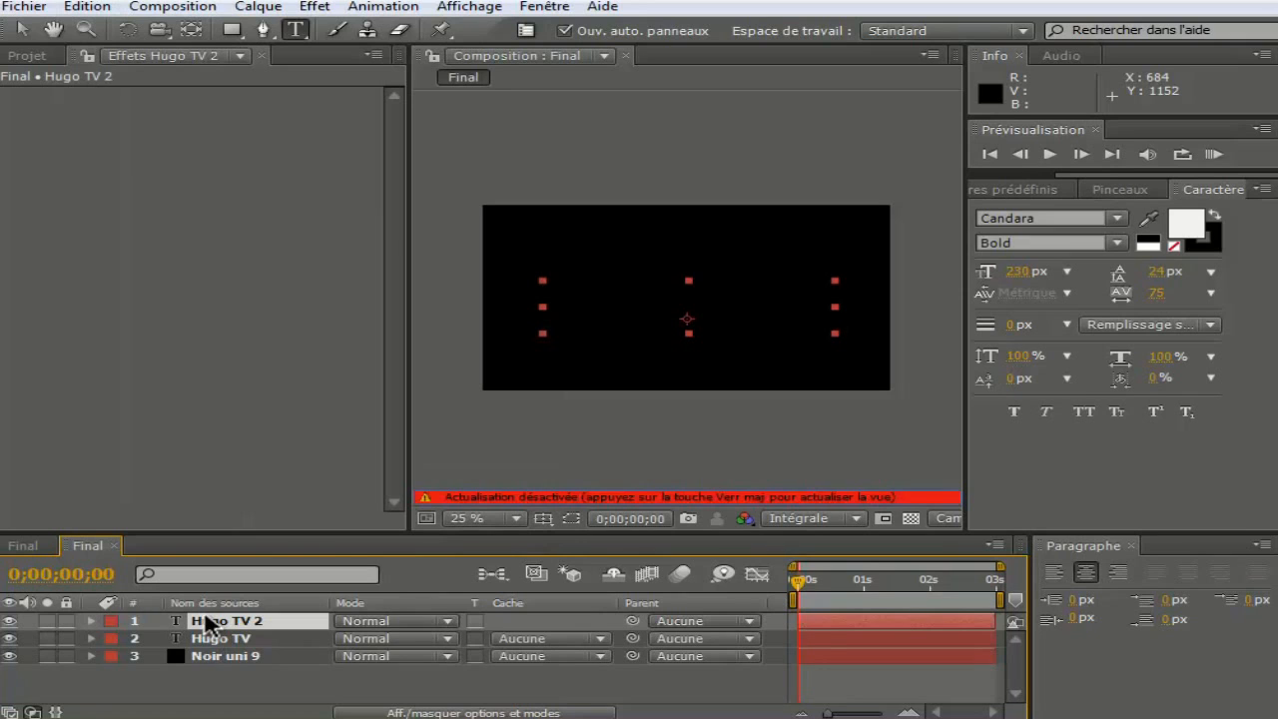
drag(237, 631, 251, 654)
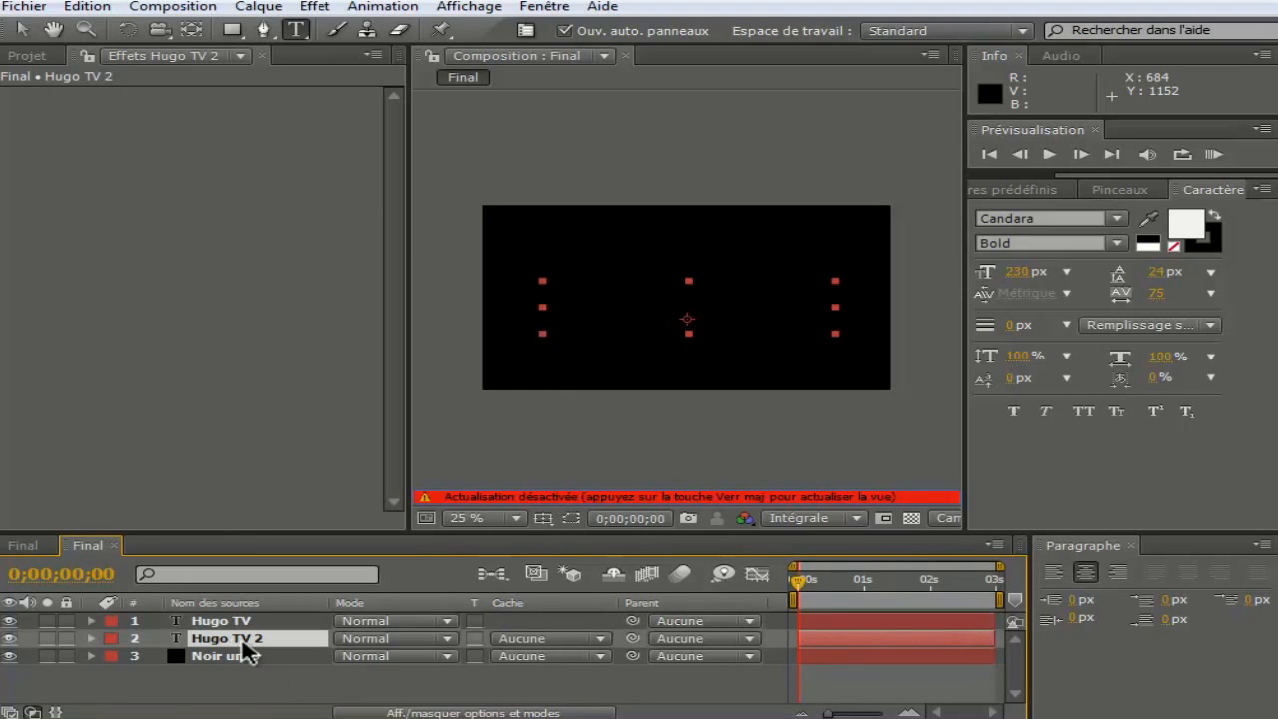
click(307, 689)
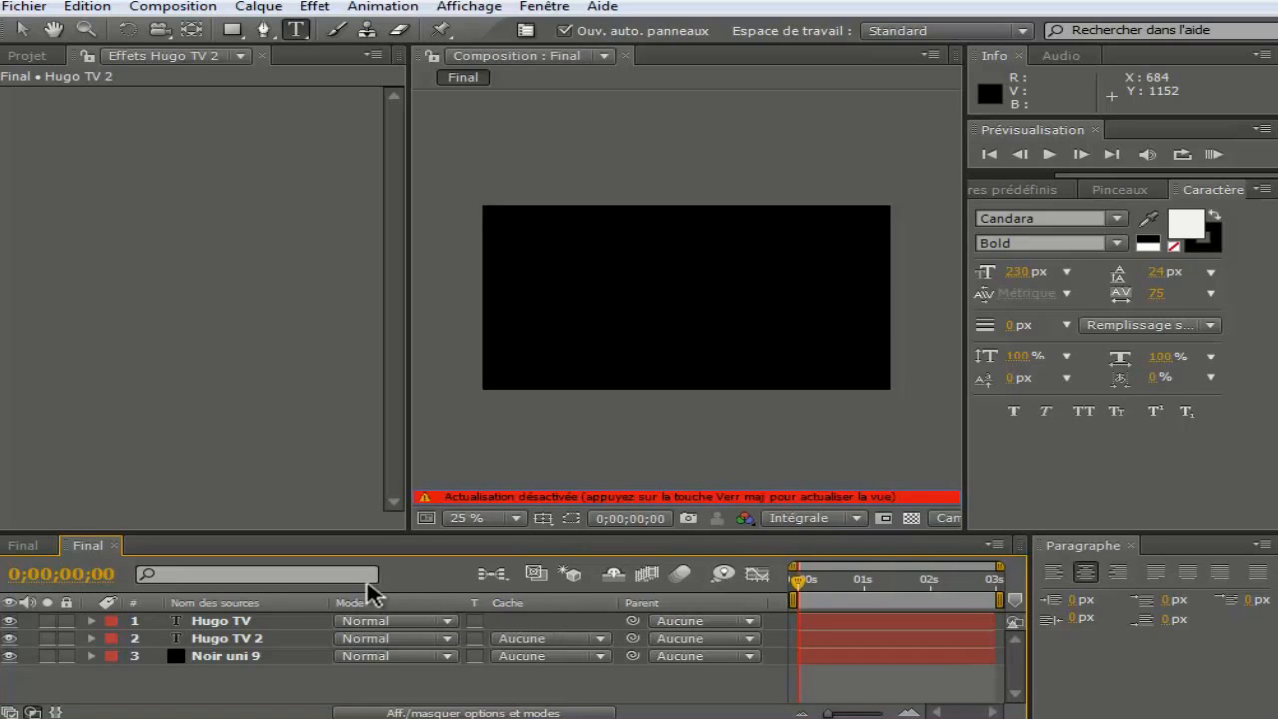
key(Caps_Lock)
Step: Search the effects for "cc radial" and apply CC Radial Fast Blur to the Hugo TV 2 layer
click(245, 639)
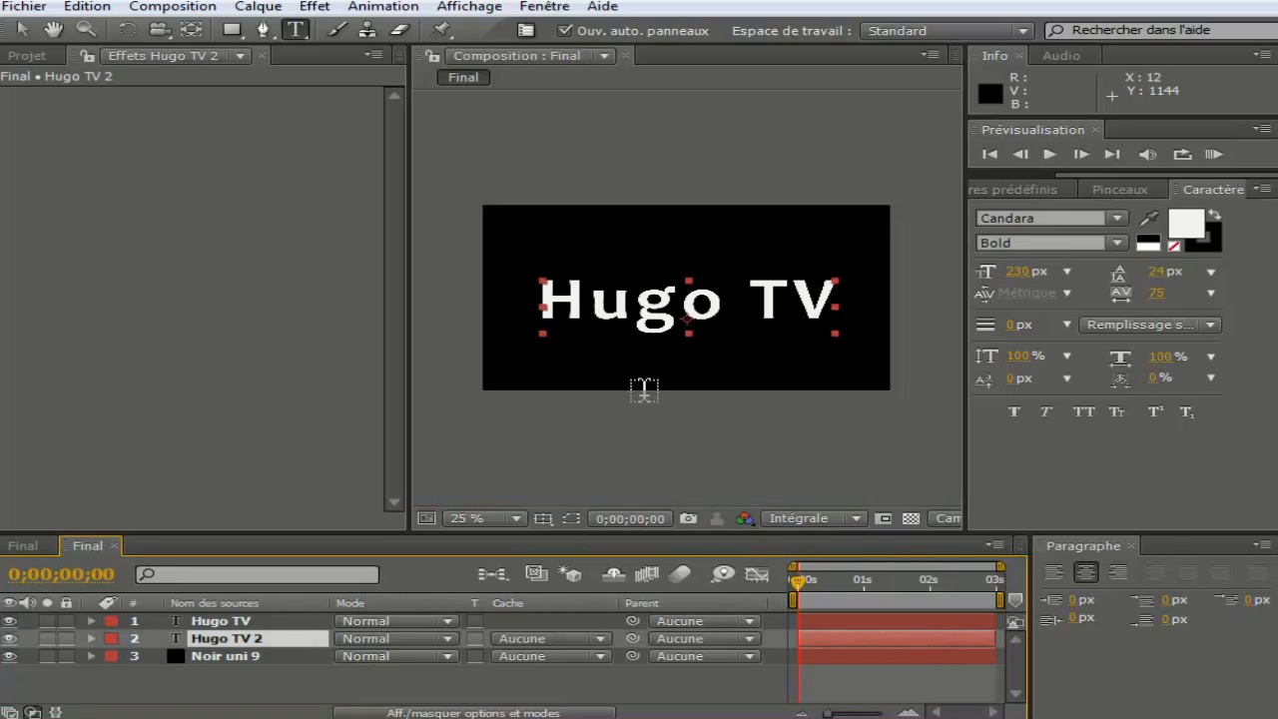
click(1009, 190)
click(984, 214)
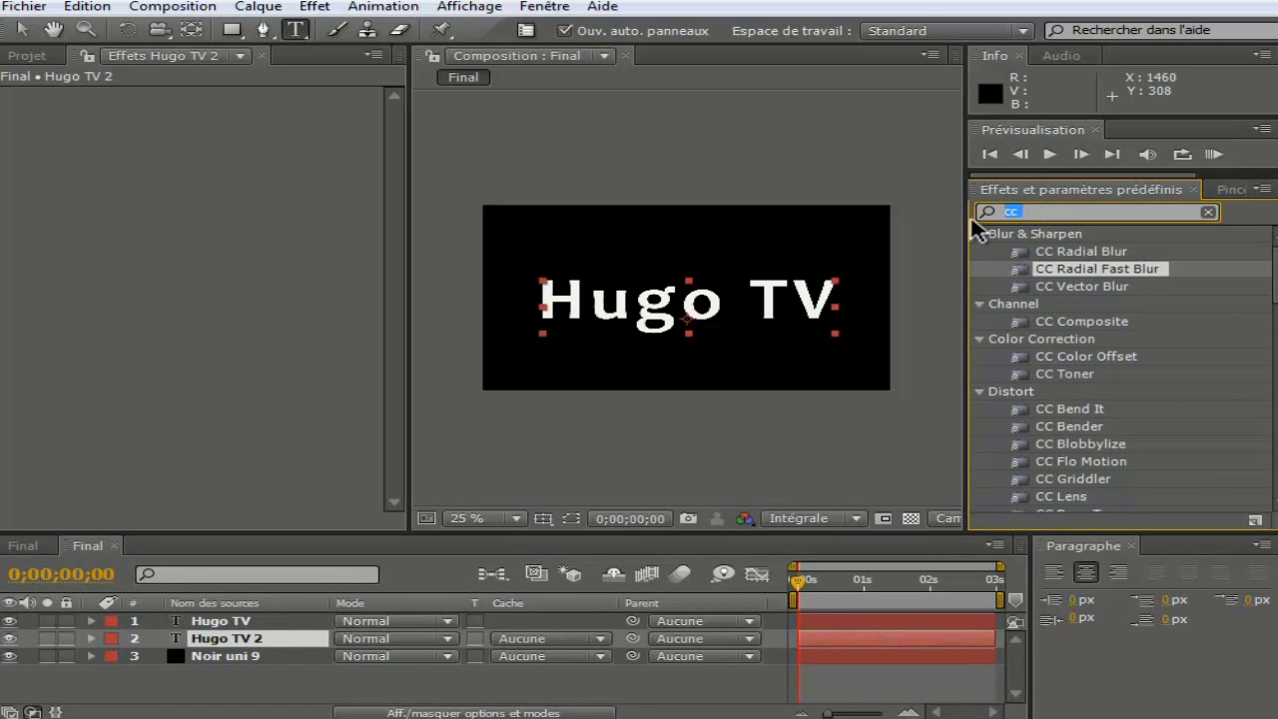
text(cc radial)
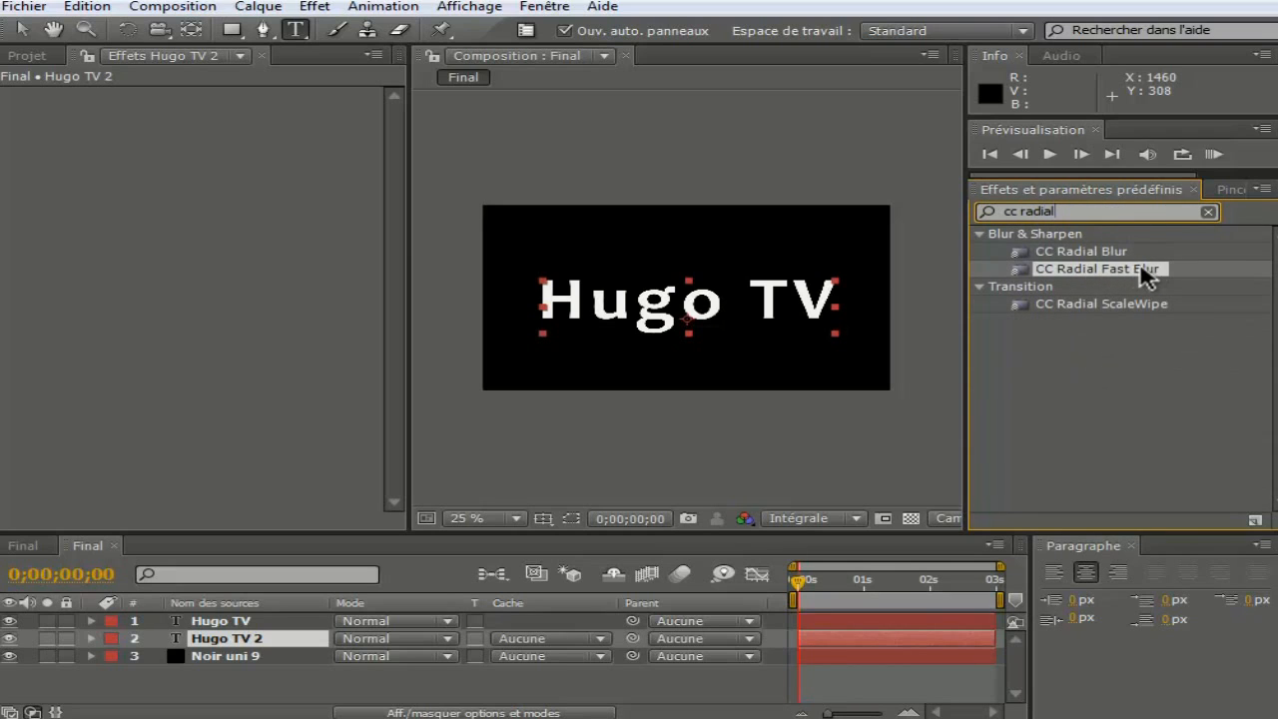
drag(1159, 274, 252, 649)
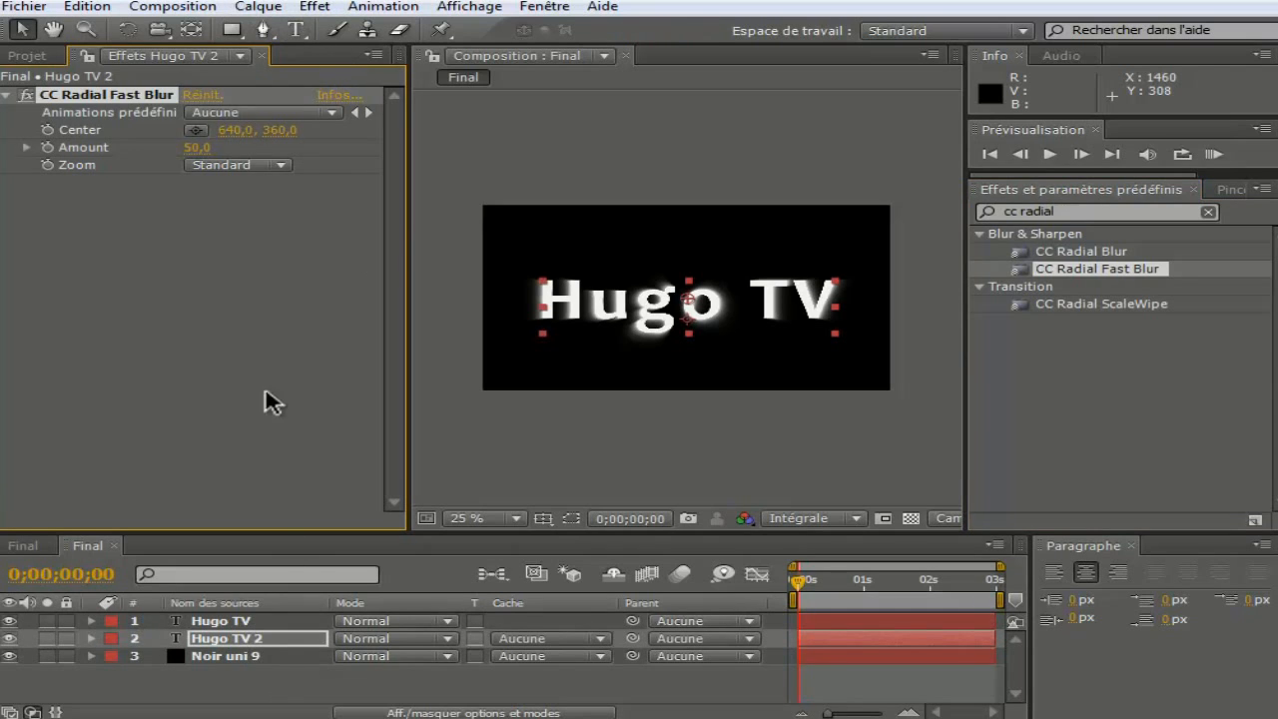
click(311, 7)
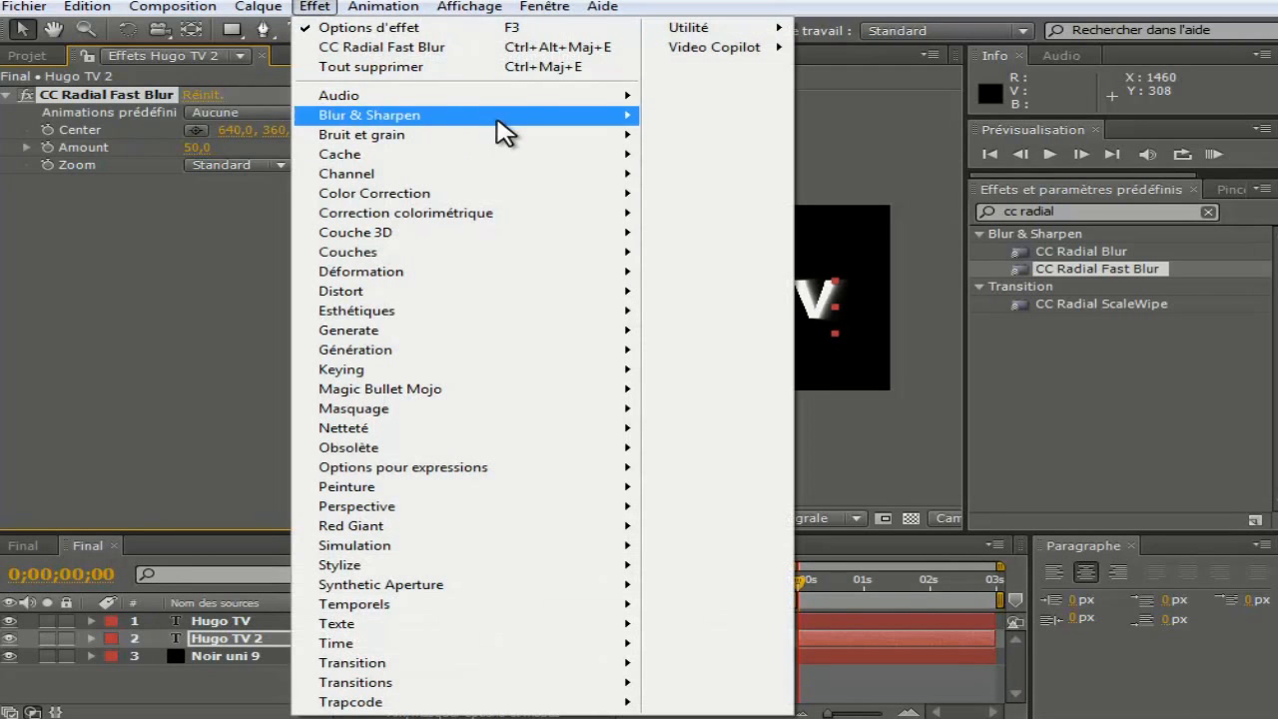
mouse_move(499, 115)
click(689, 141)
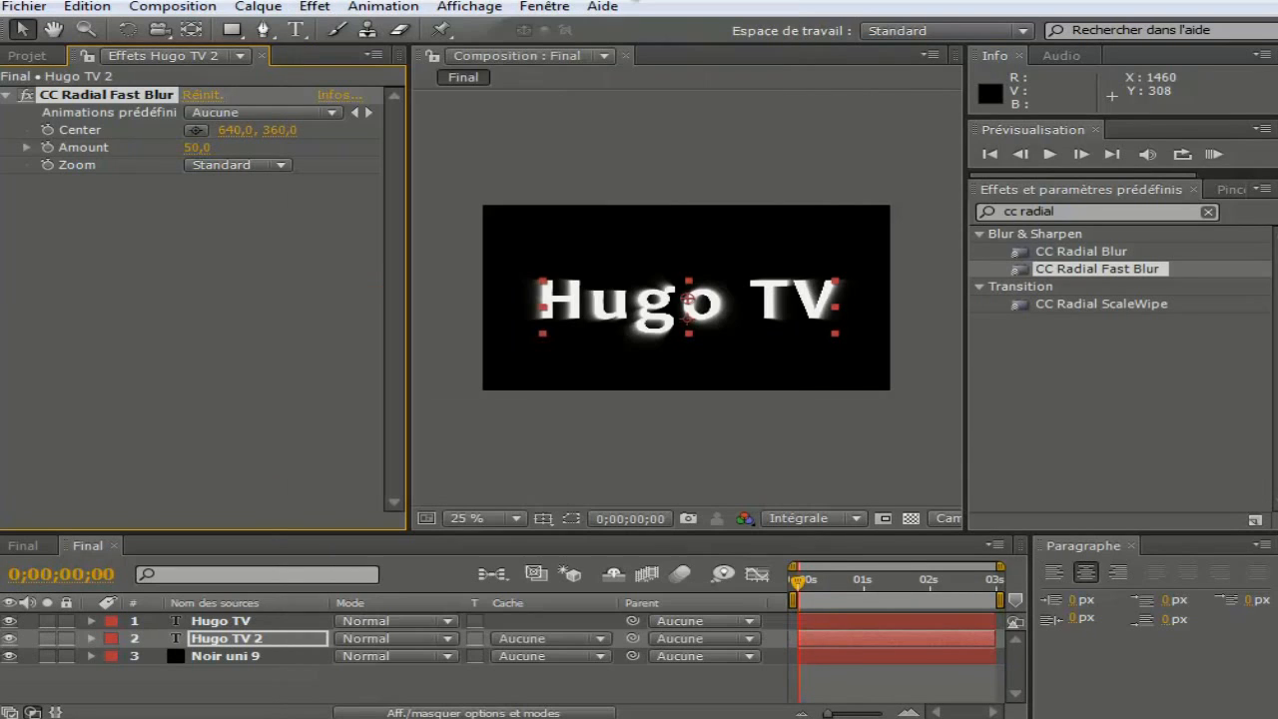
Step: Set the CC Radial Fast Blur amount to 90 and place its center just left of the text, at about 60, 372
click(197, 147)
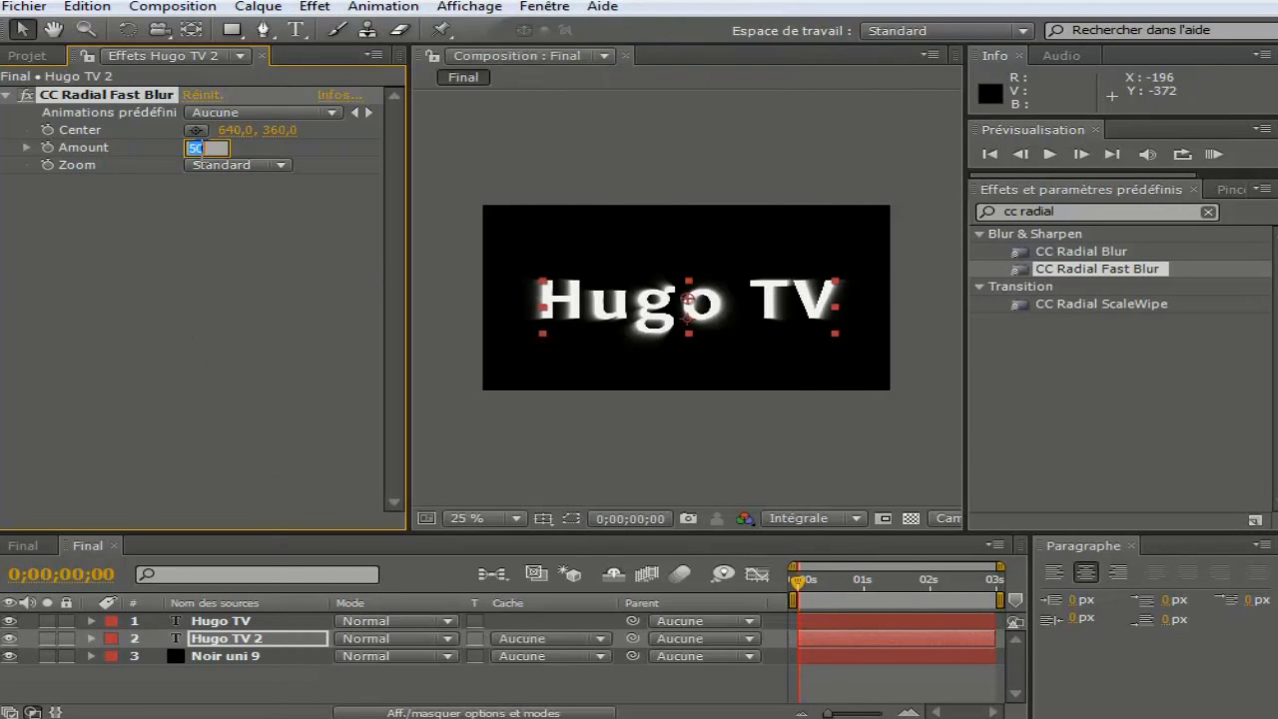
key(Return)
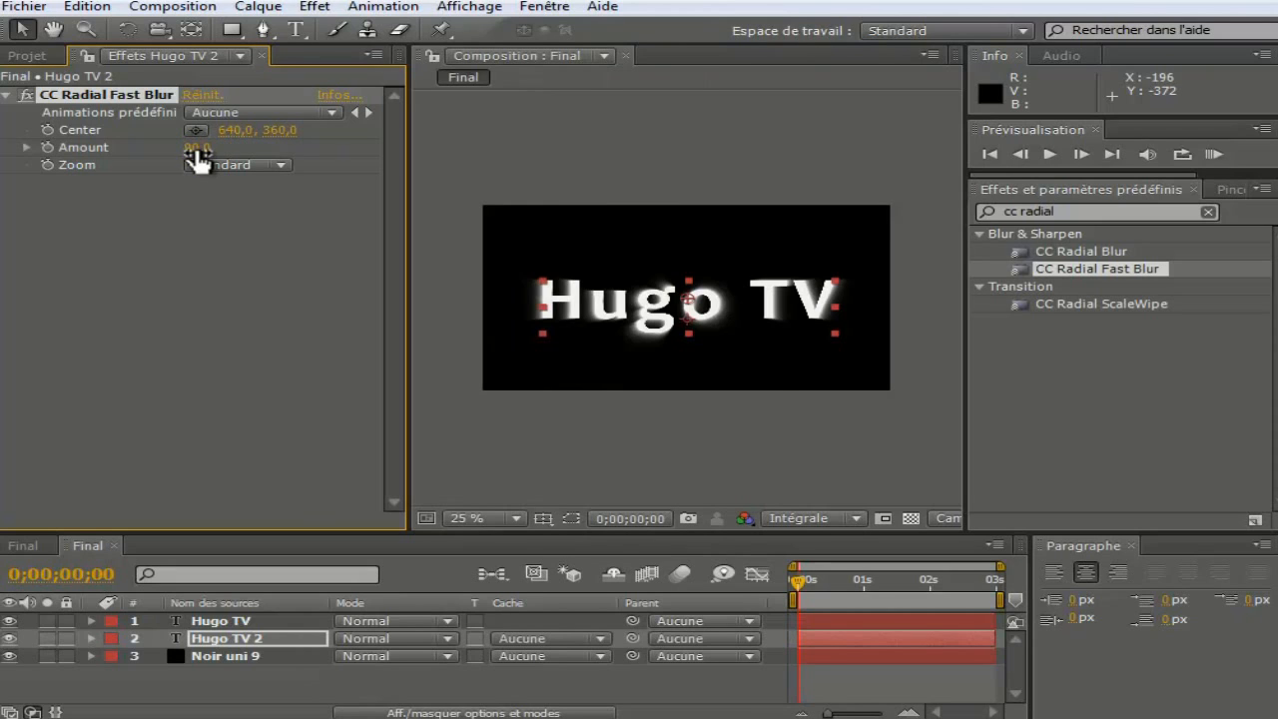
click(196, 130)
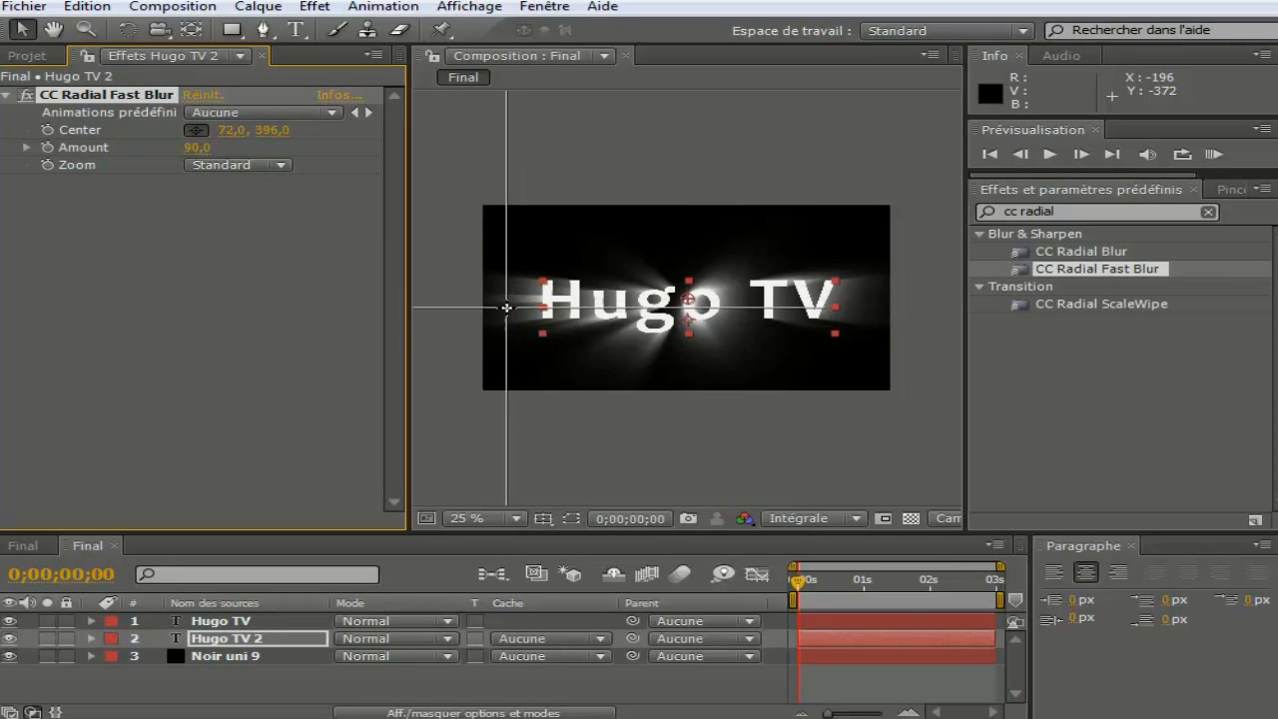
click(502, 300)
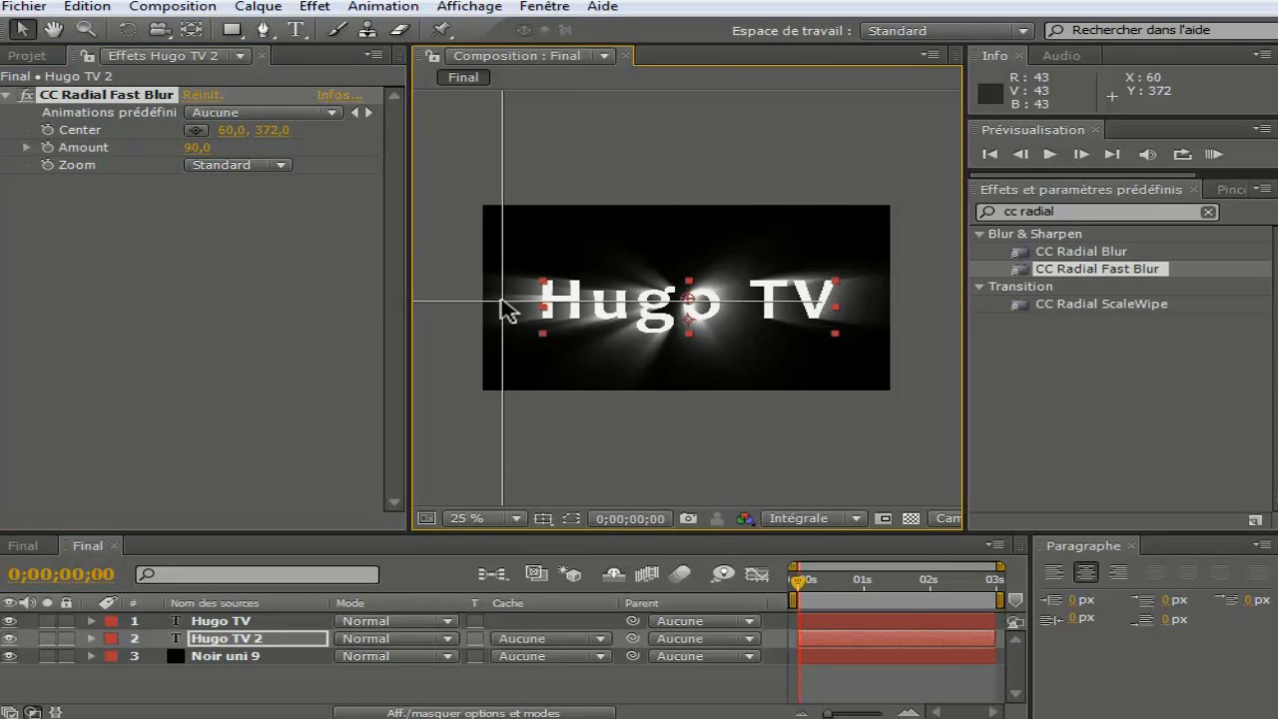
Step: Animate the blur center with a keyframe at the start and another at 0;00;02;29, right of the text at about 1224, 384
click(48, 131)
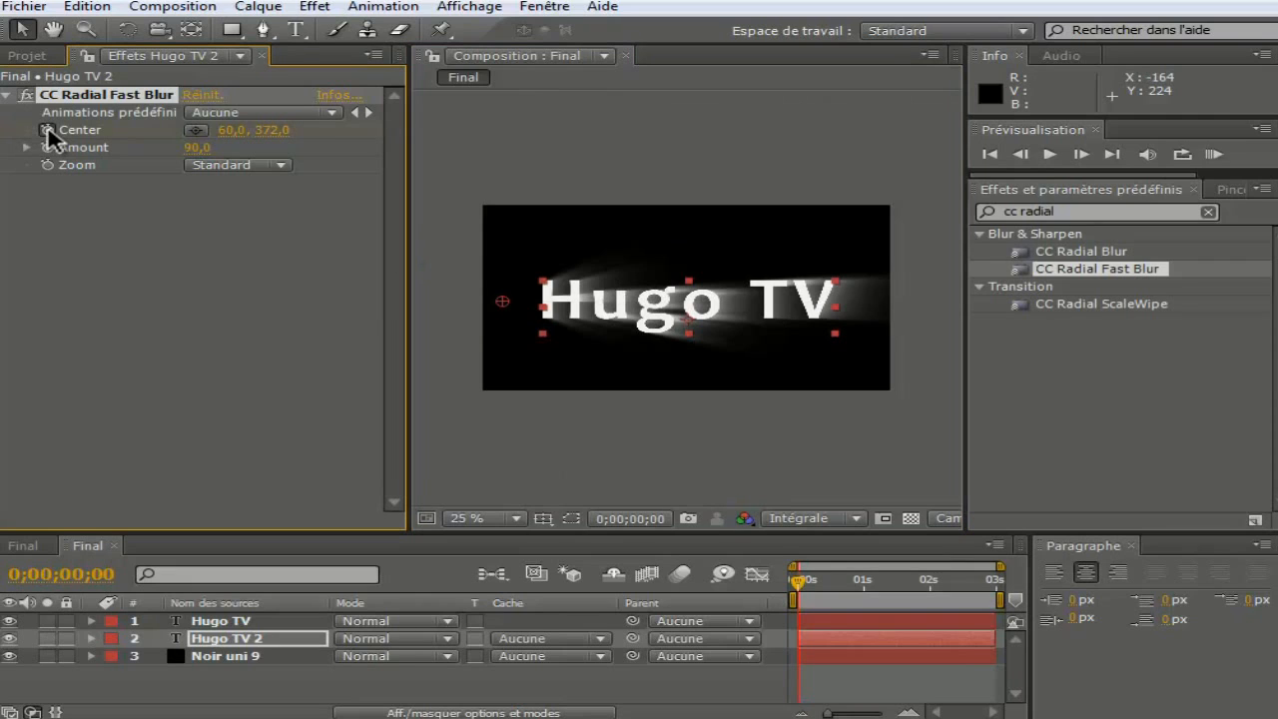
drag(799, 596, 1093, 593)
click(192, 132)
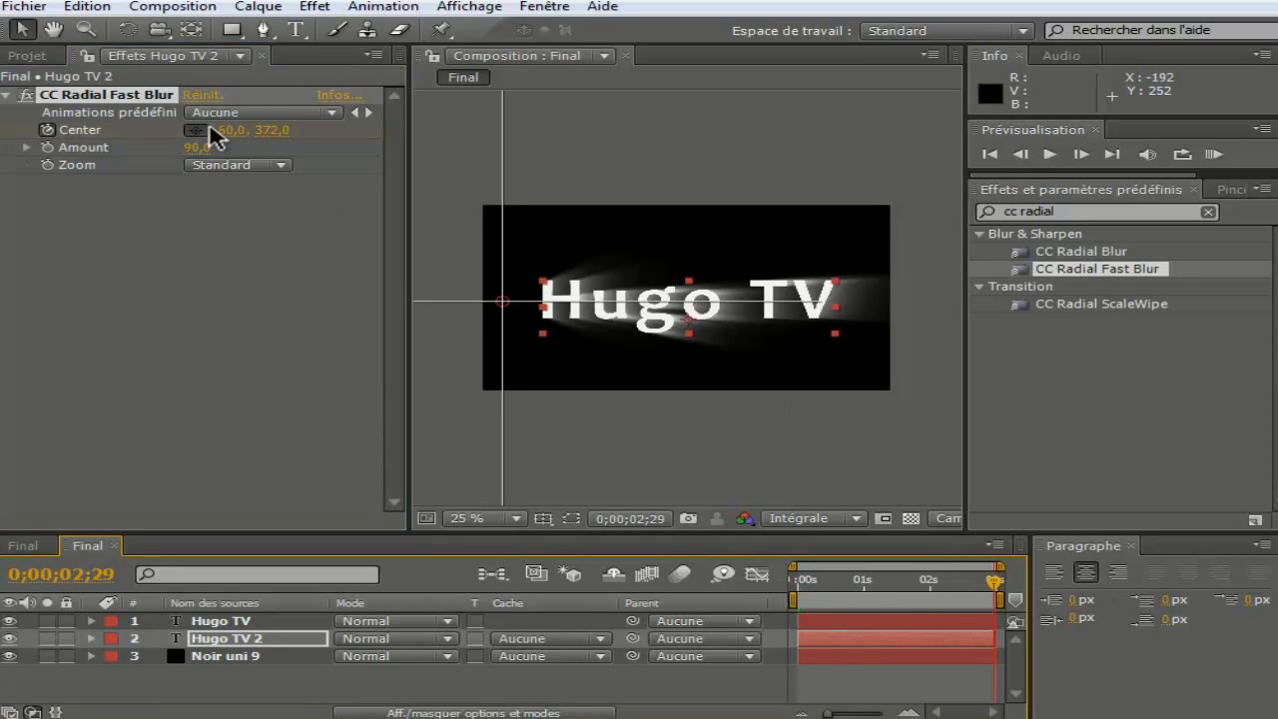
click(873, 304)
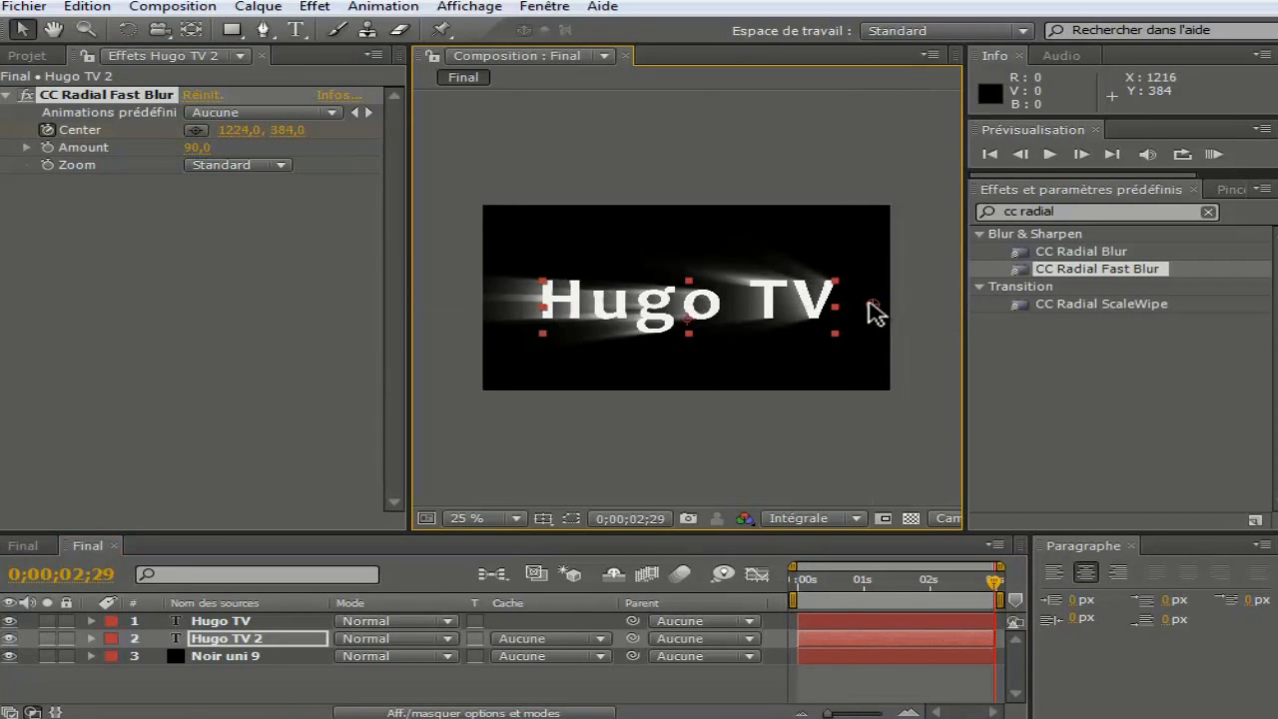
click(240, 325)
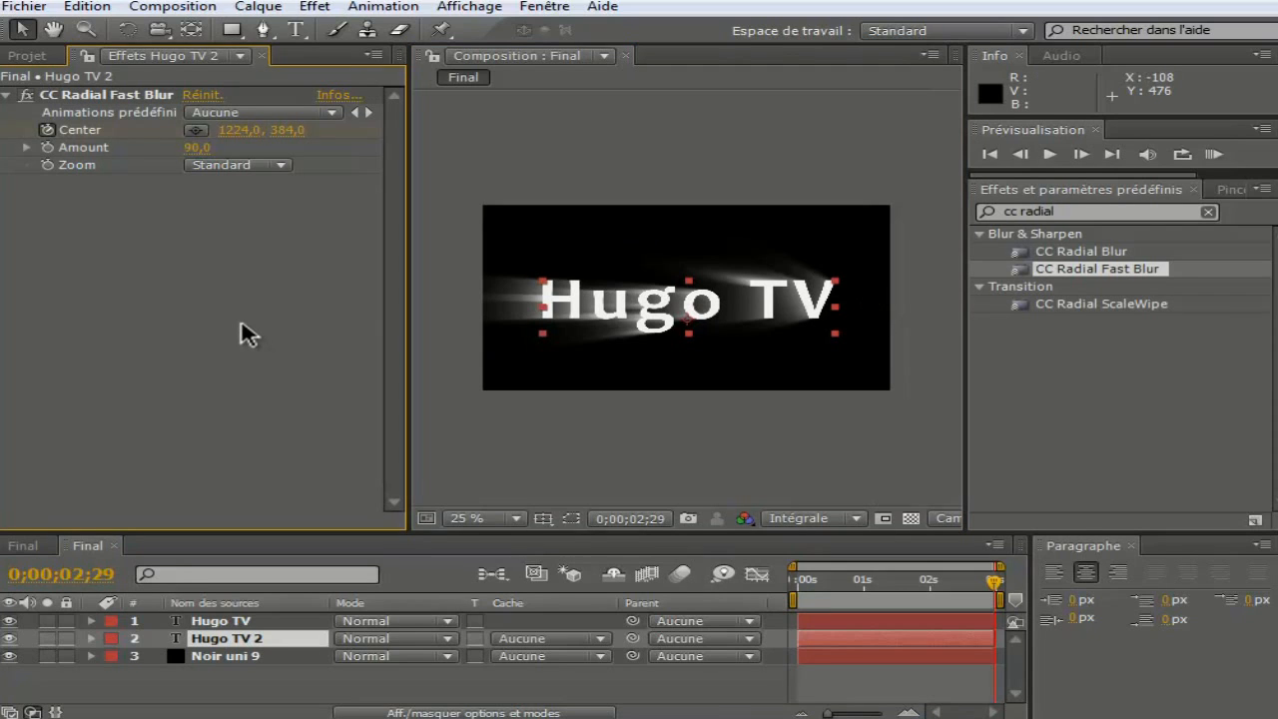
Step: Reveal the Hugo TV 2 layer's Center keyframes, apply Lissage de vitesse to both, and collapse the layer
click(265, 643)
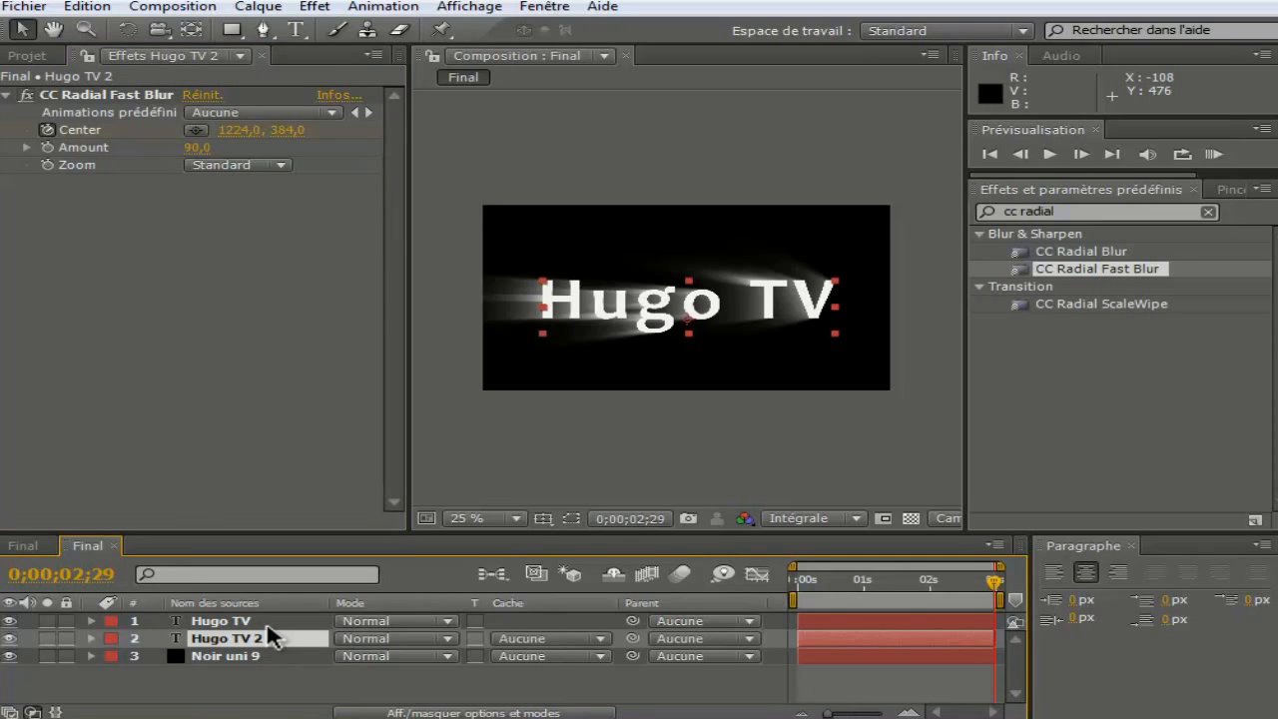
key(u)
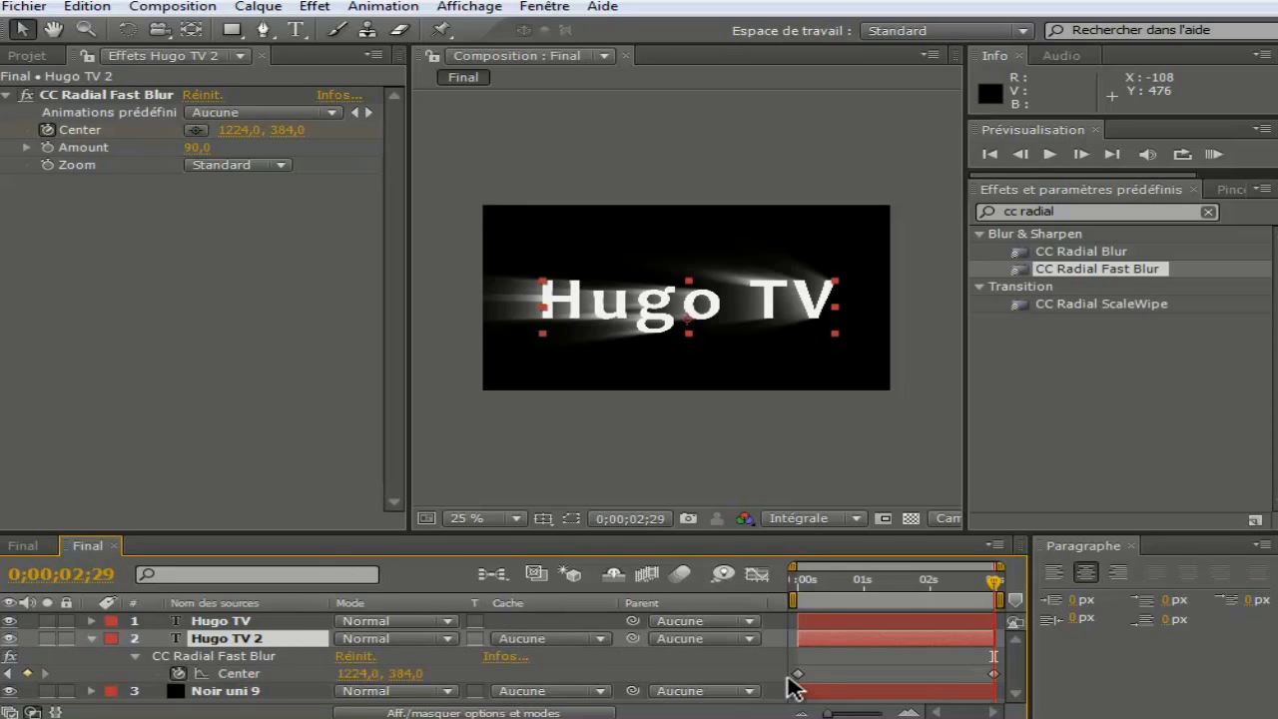
drag(790, 676, 987, 676)
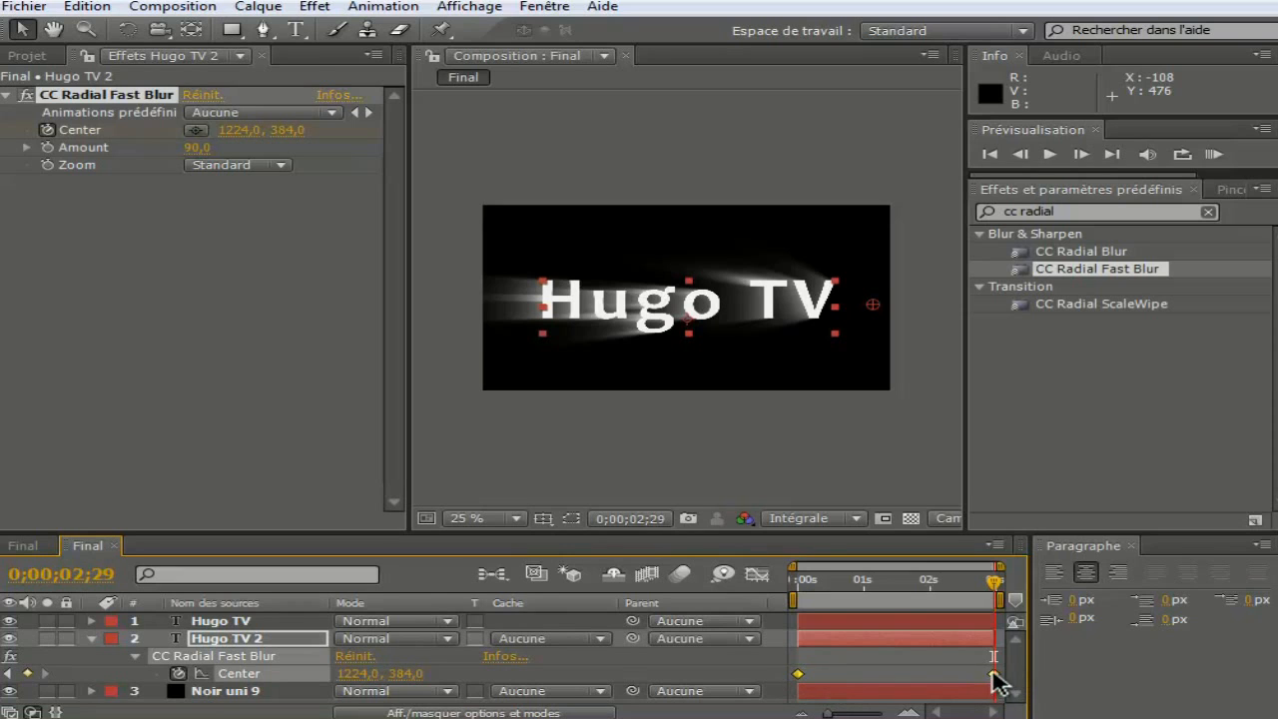
right_click(998, 683)
mouse_move(991, 707)
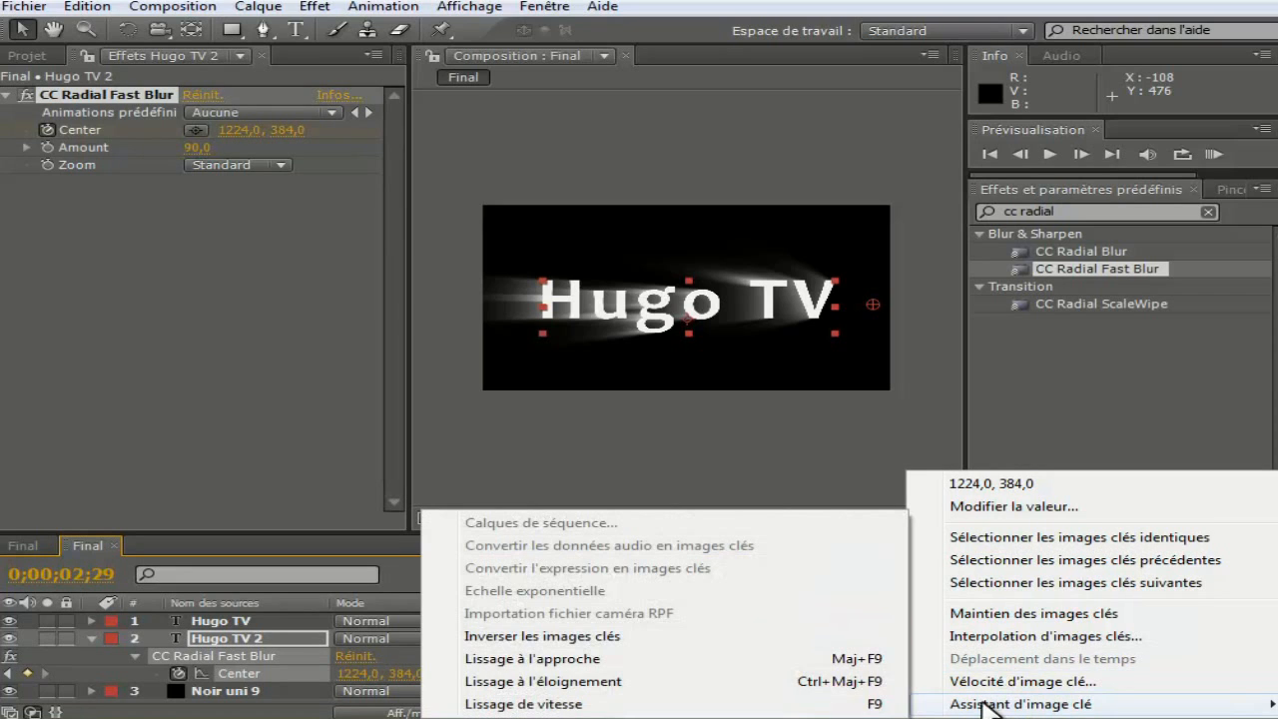
click(874, 705)
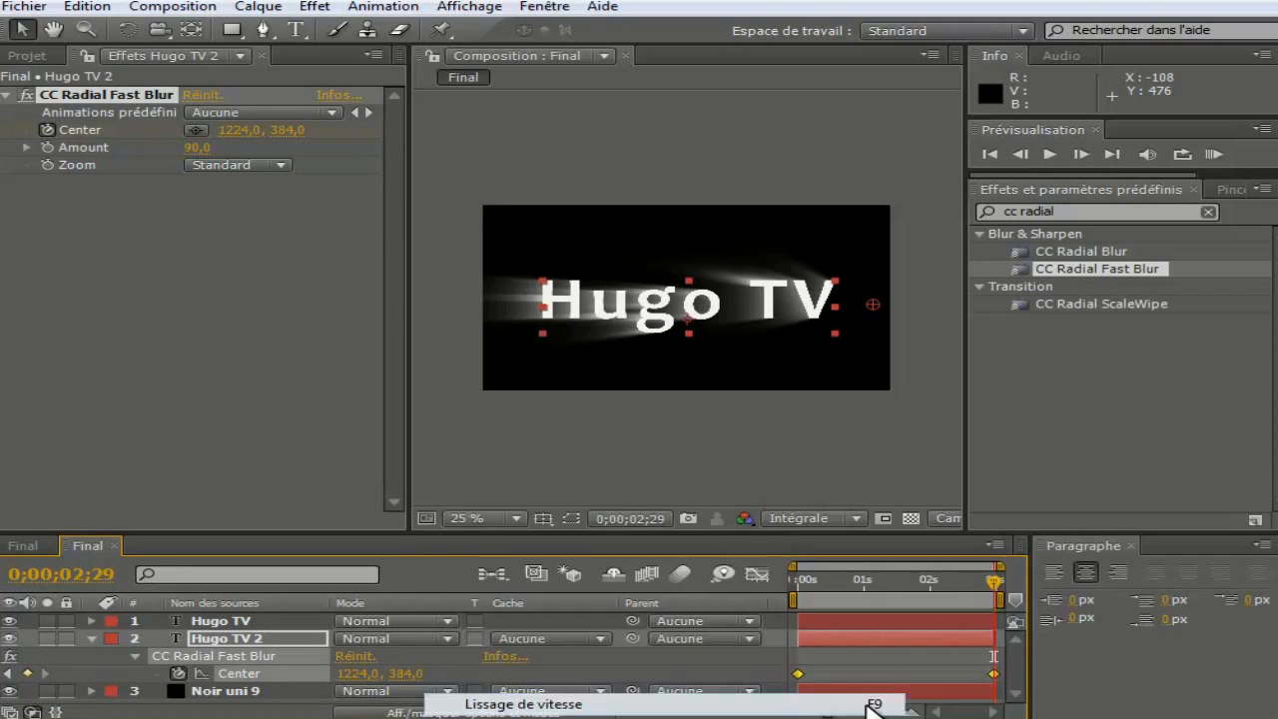
click(842, 685)
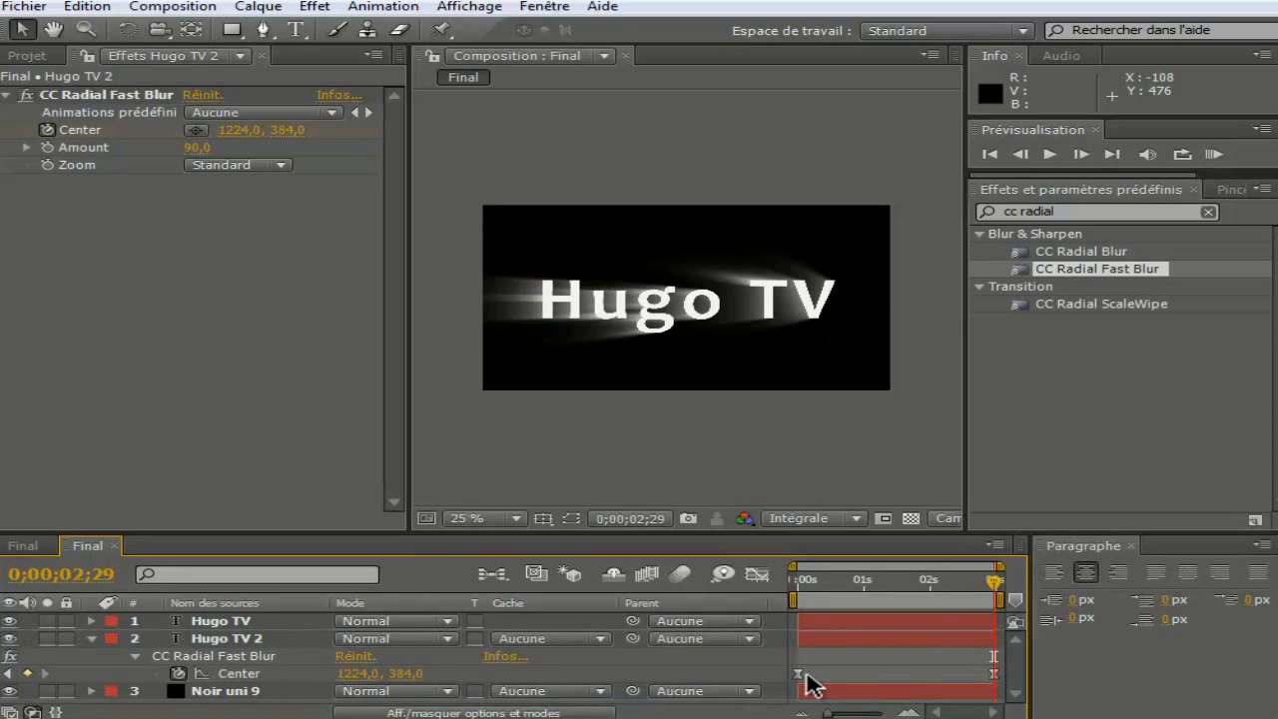
click(798, 674)
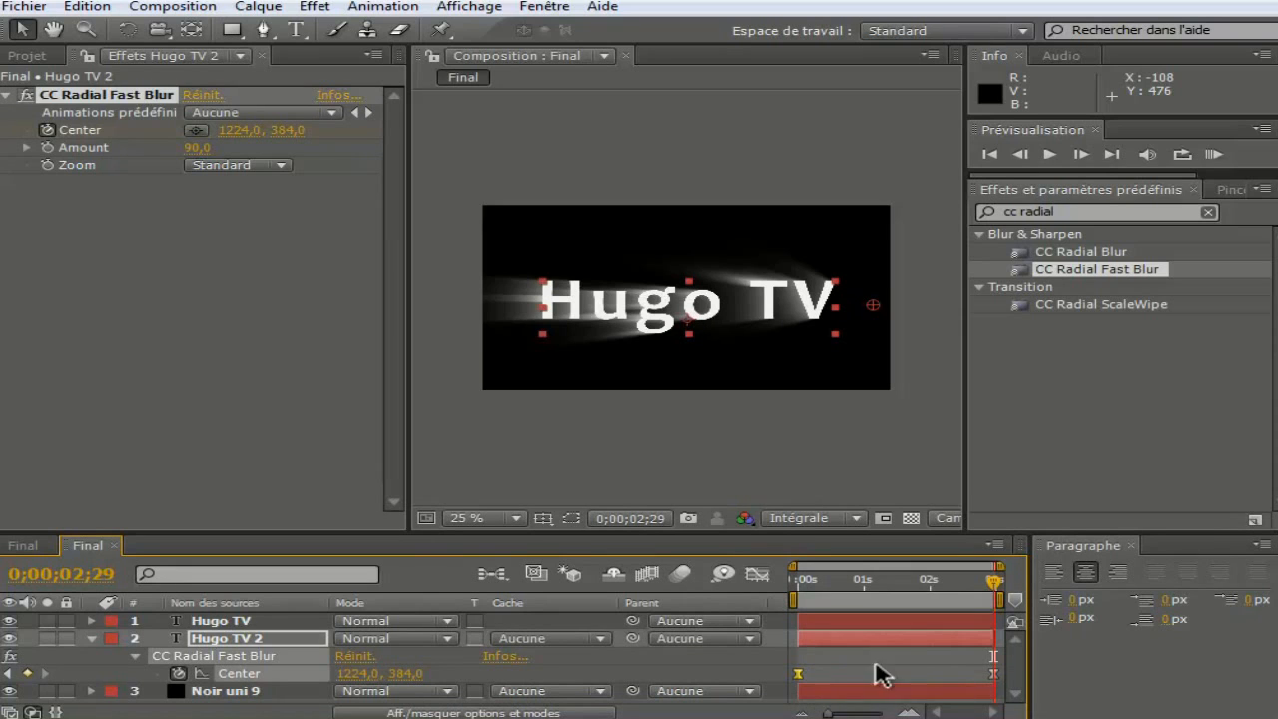
click(92, 638)
click(200, 687)
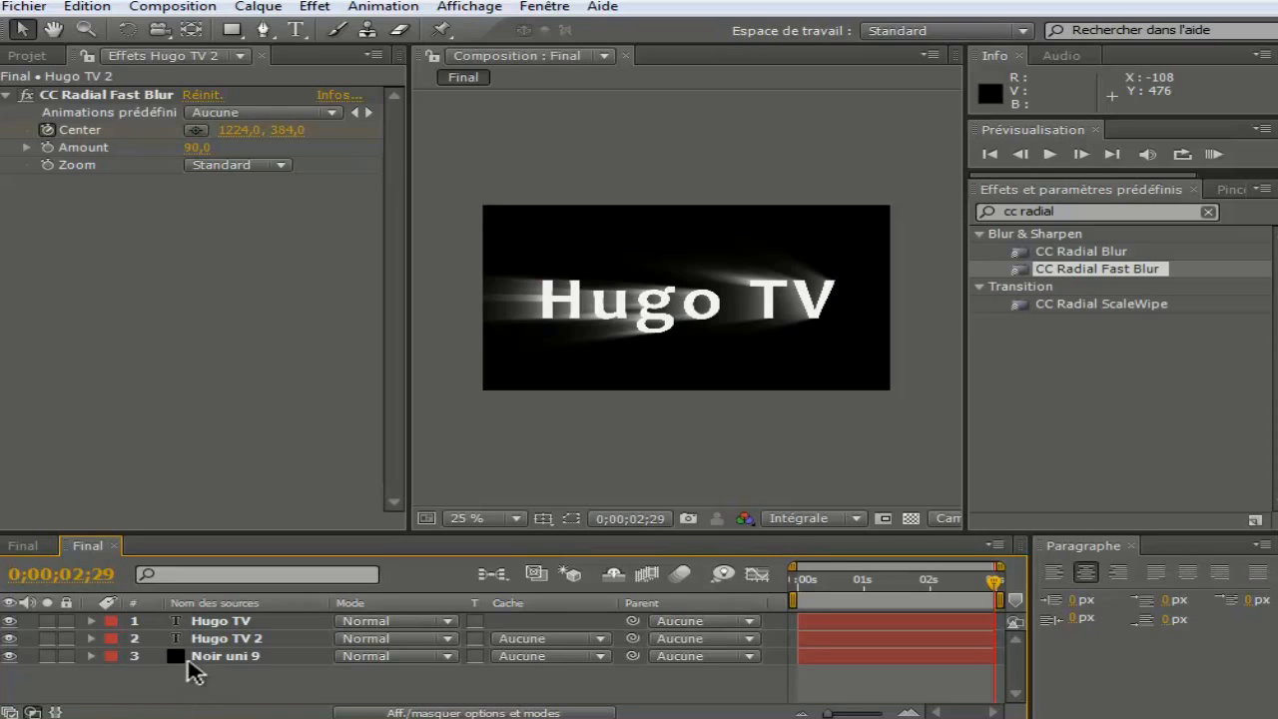
Step: Search the effects for "lueur" and apply Lueur diffuse to the Hugo TV layer
click(1071, 211)
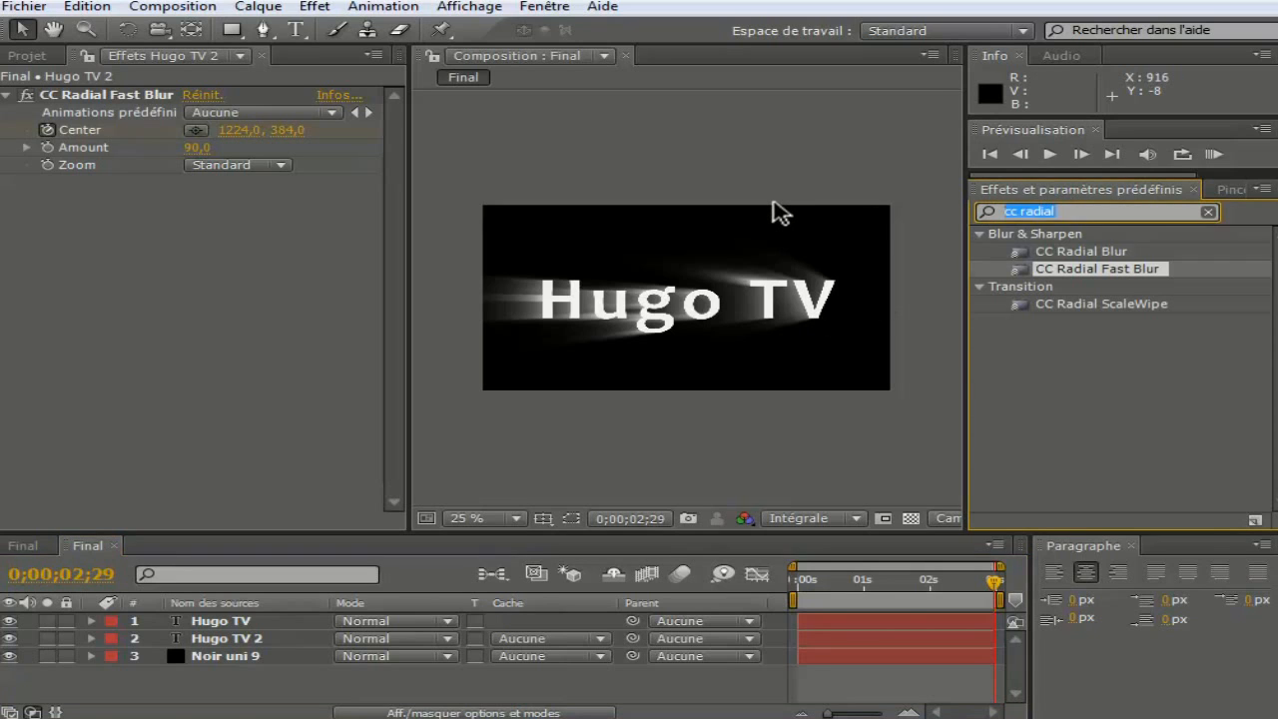
text(lueur)
drag(1094, 305, 252, 617)
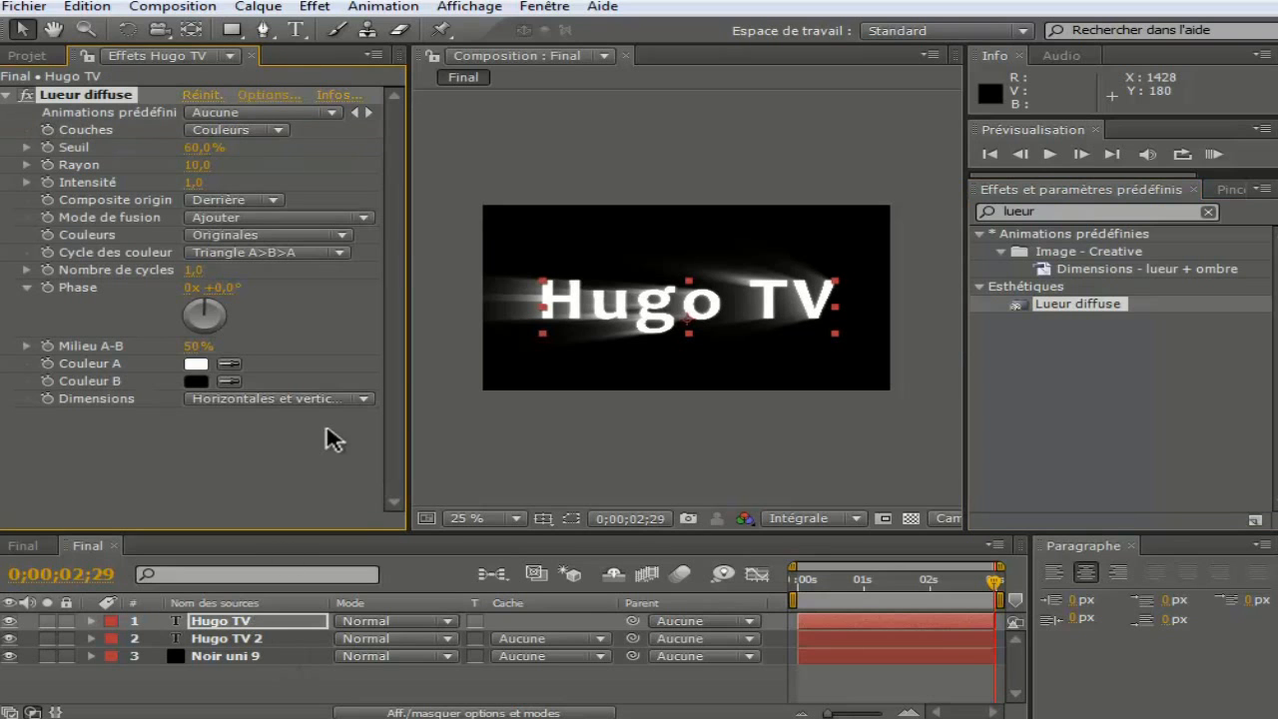
click(313, 6)
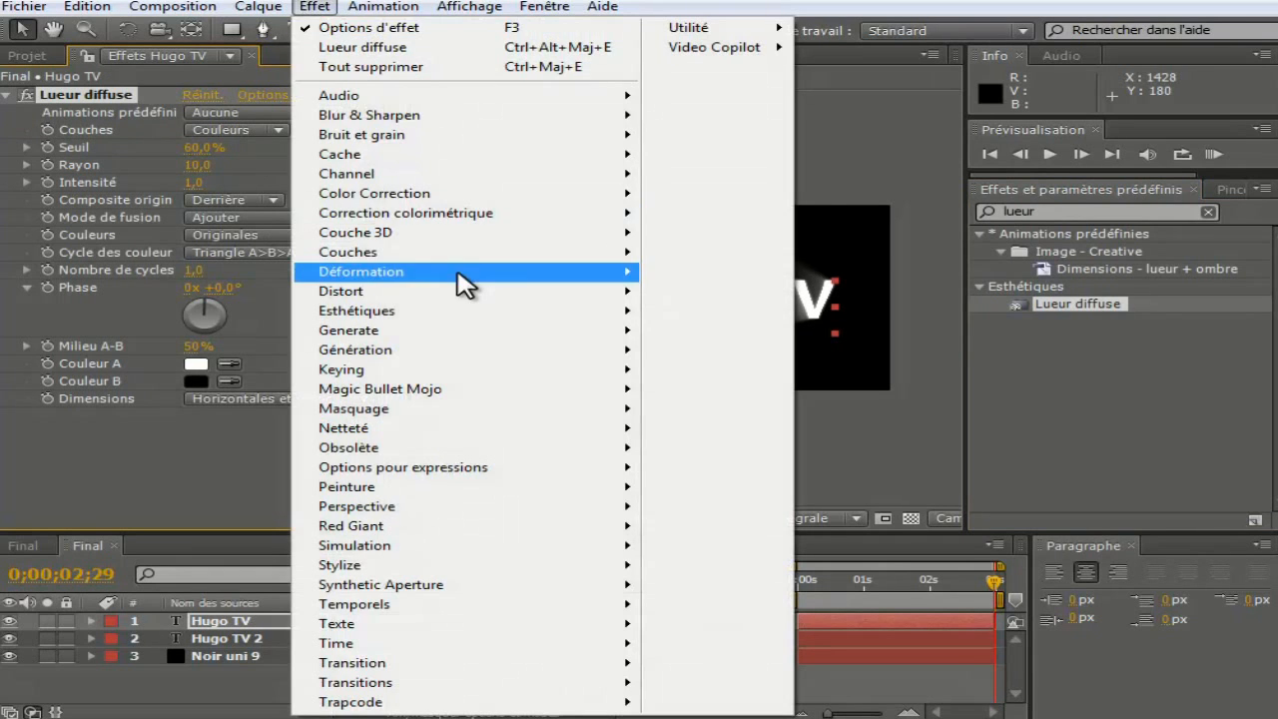
mouse_move(564, 311)
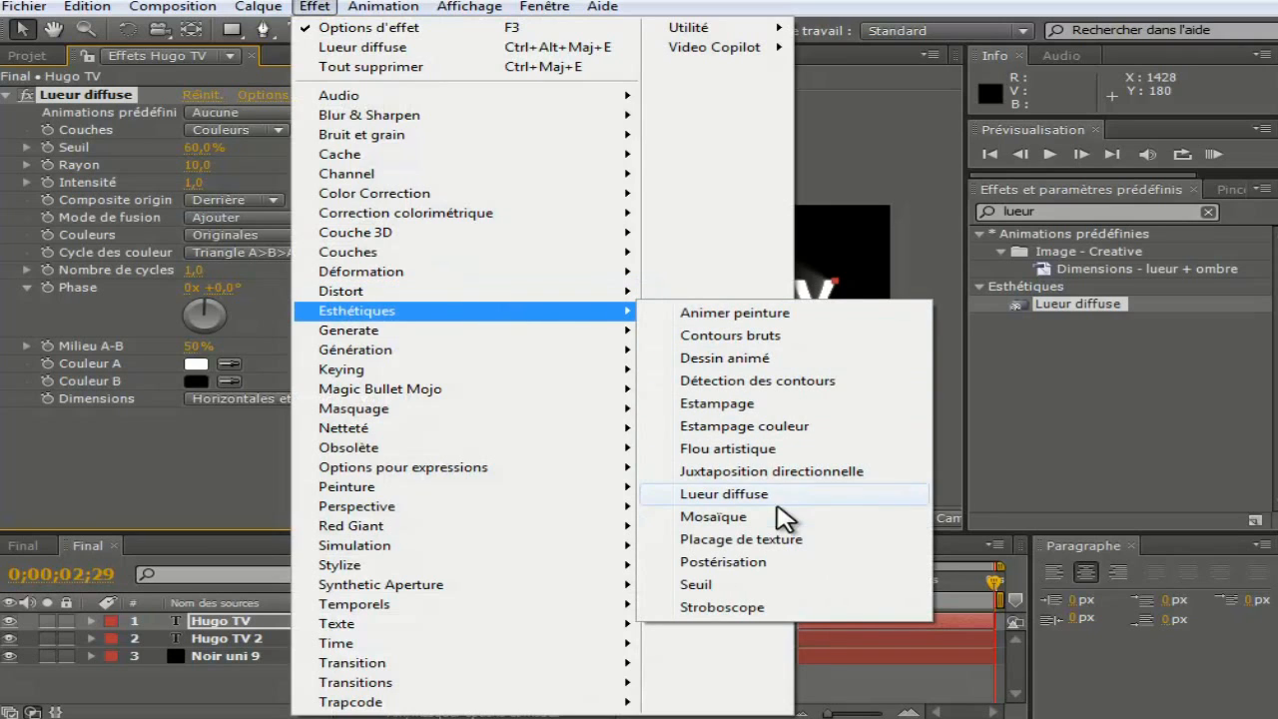
key(Escape)
Step: Set the Hugo TV layer's Lueur diffuse to Seuil 50 %, Rayon 3 and Intensité 0,8
click(203, 621)
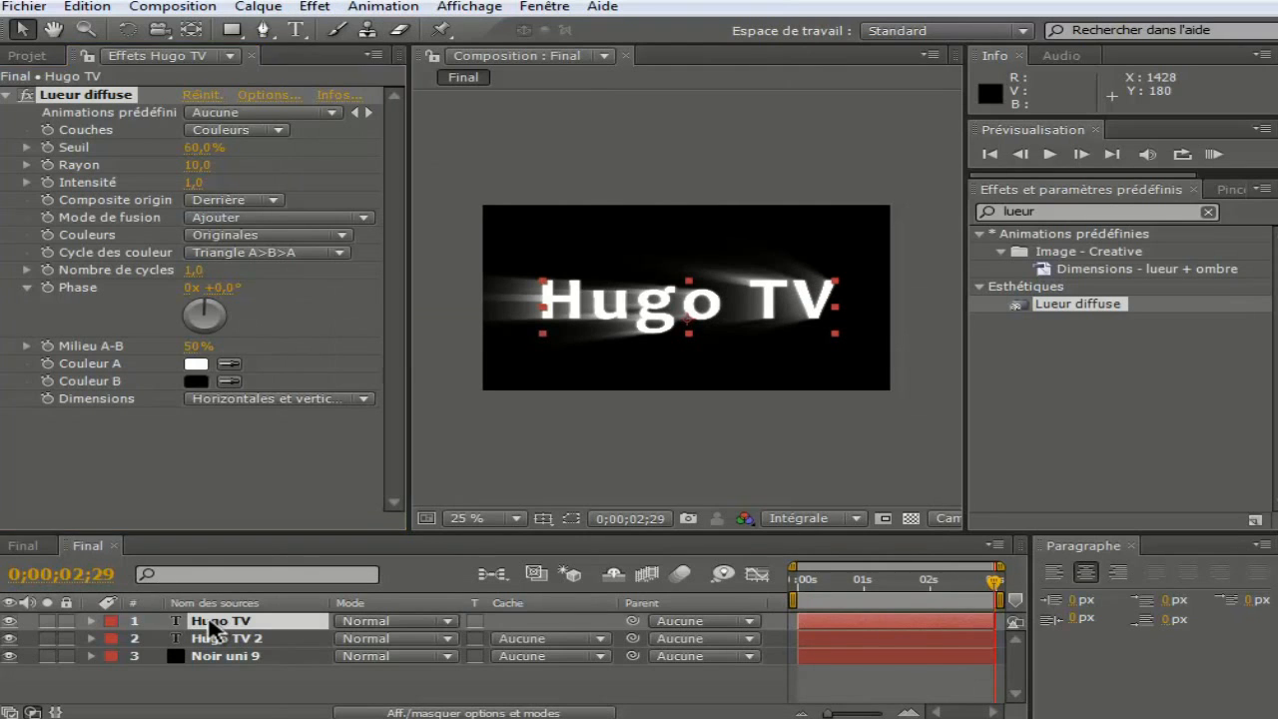
click(196, 148)
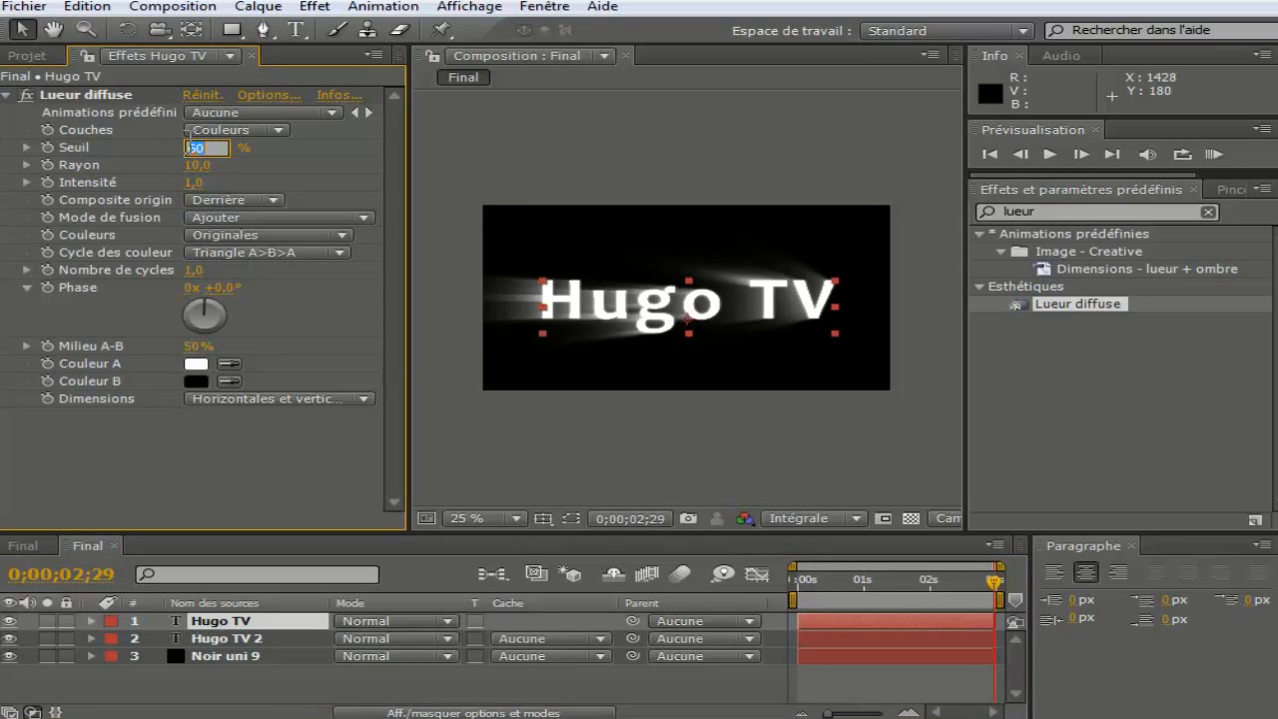
key(Return)
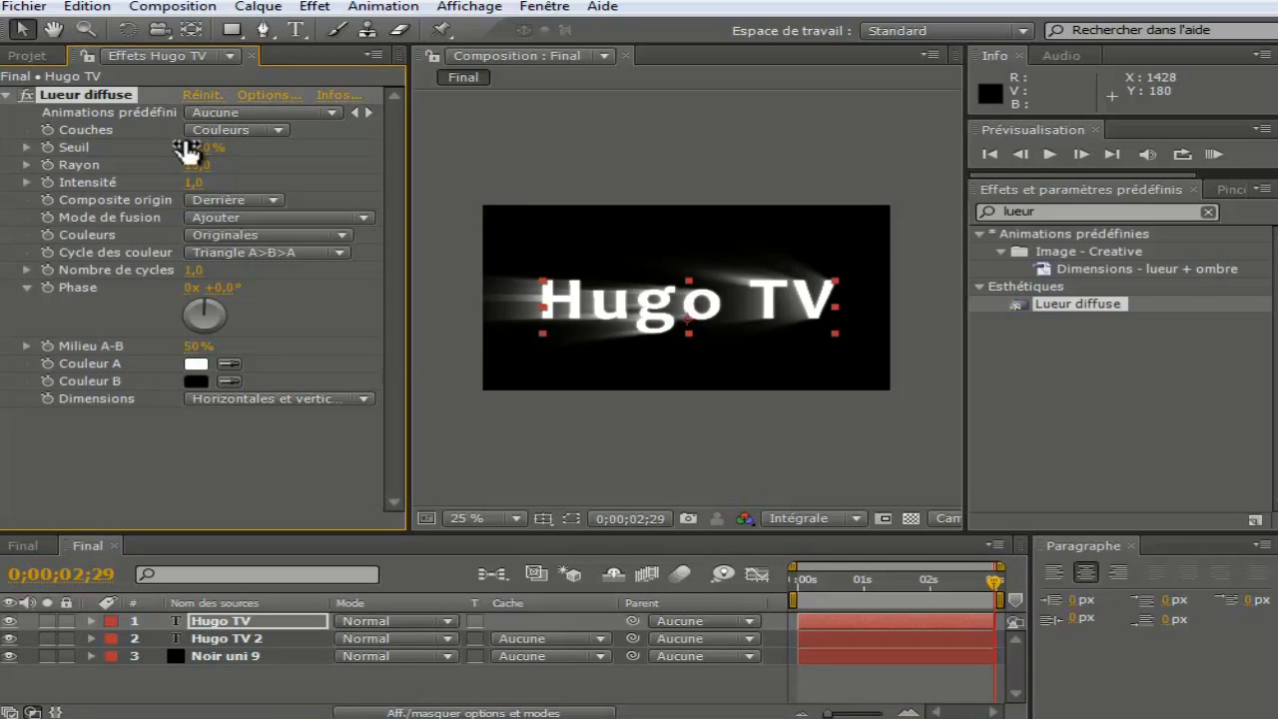
click(199, 164)
click(190, 183)
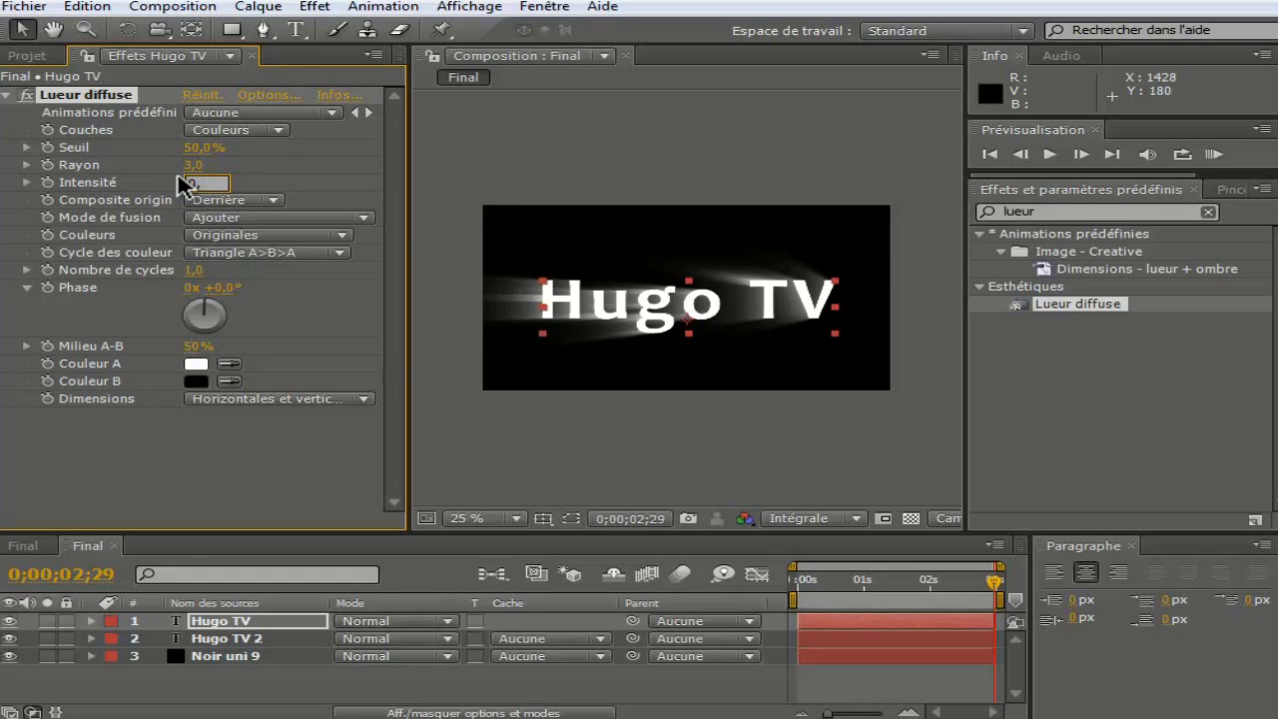
text(0,8)
key(Return)
click(278, 693)
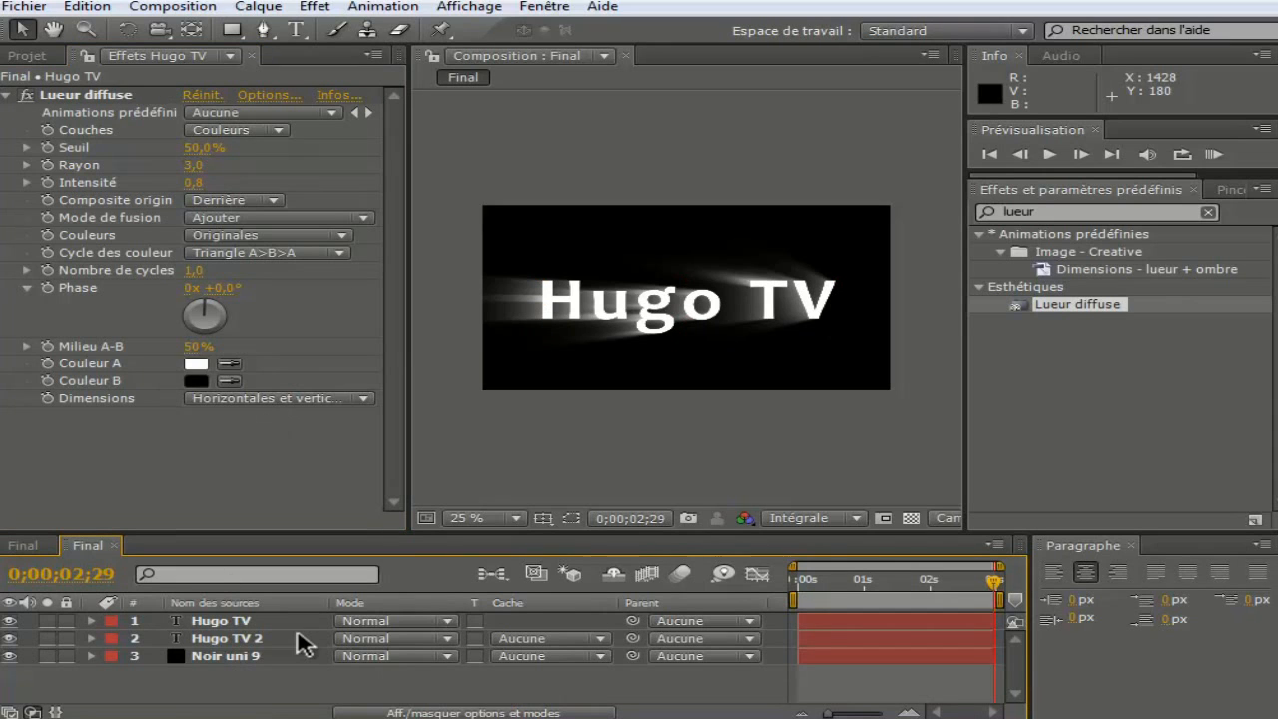
Step: Create an adjustment layer above the text layers, search the effects for "courbe" and apply Courbes to it
click(282, 10)
mouse_move(713, 25)
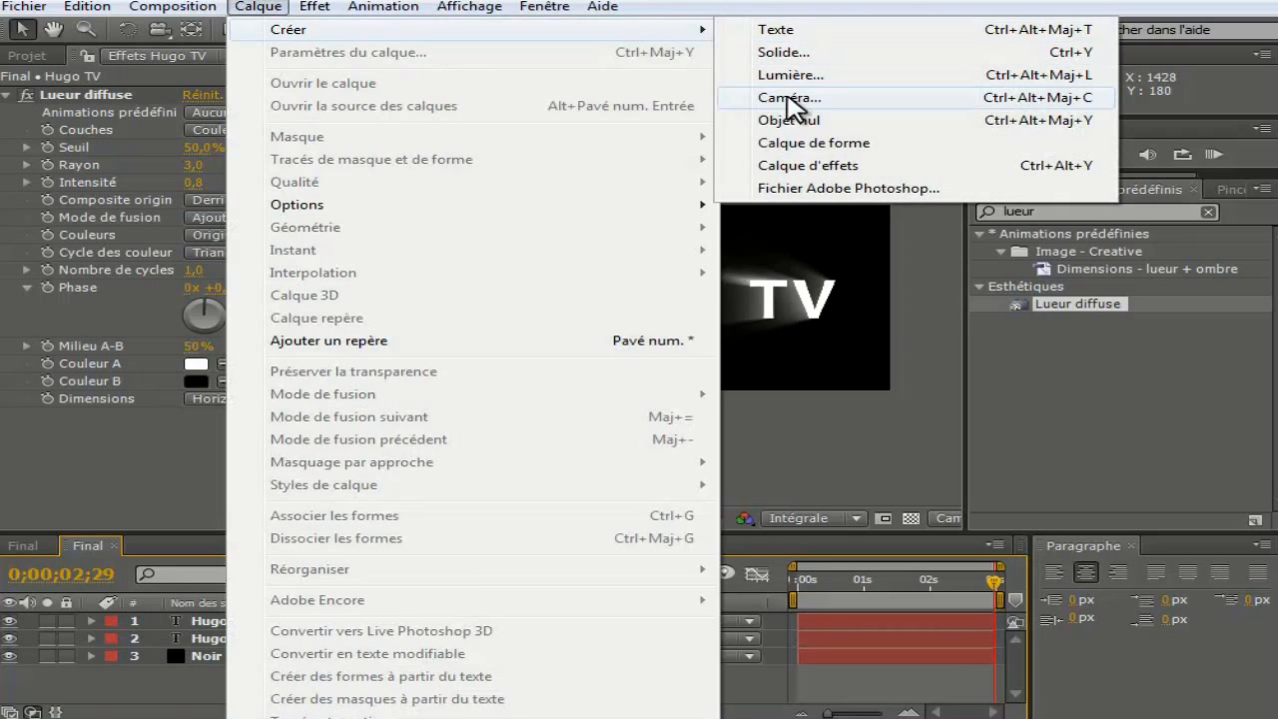
click(803, 168)
click(989, 205)
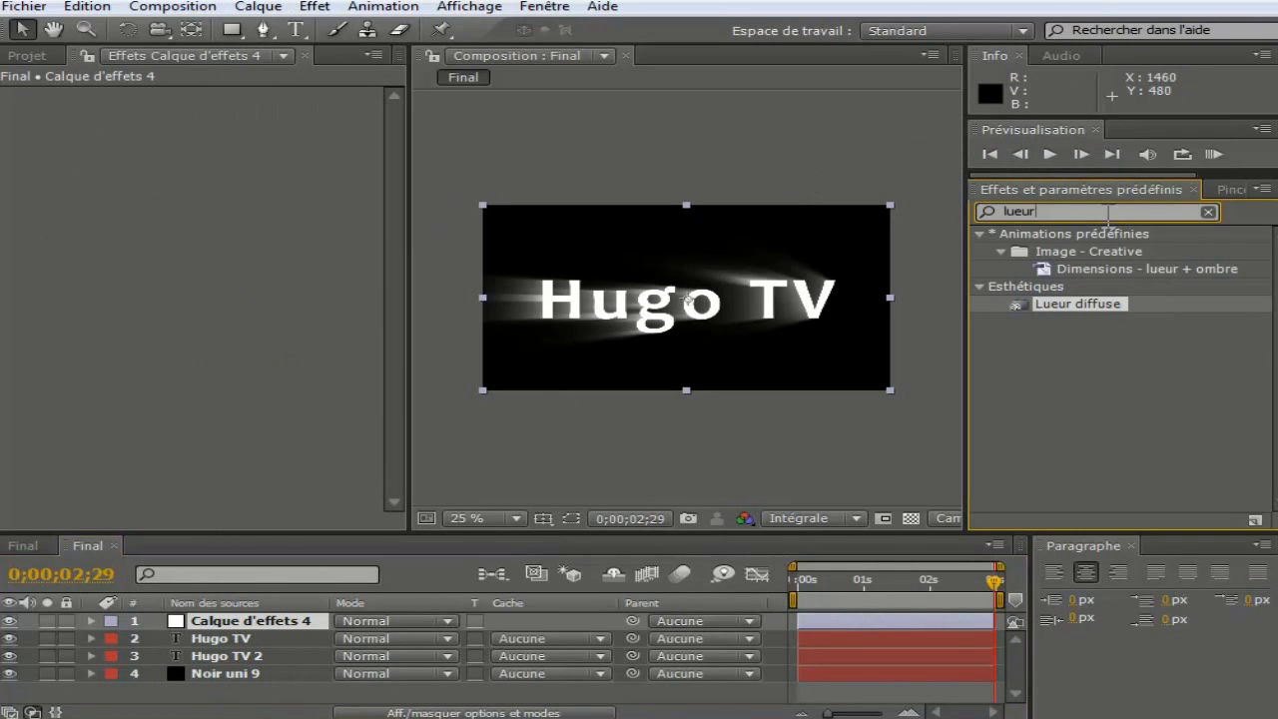
text(courbe)
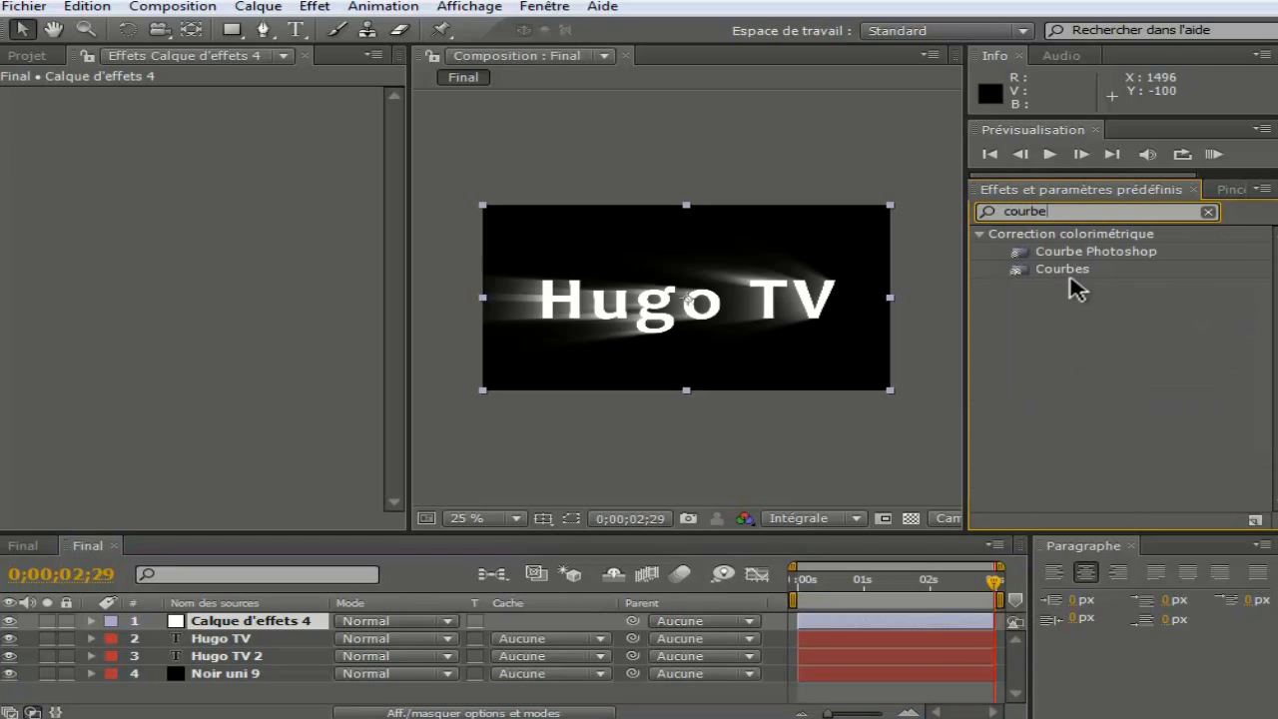
drag(1062, 270, 174, 616)
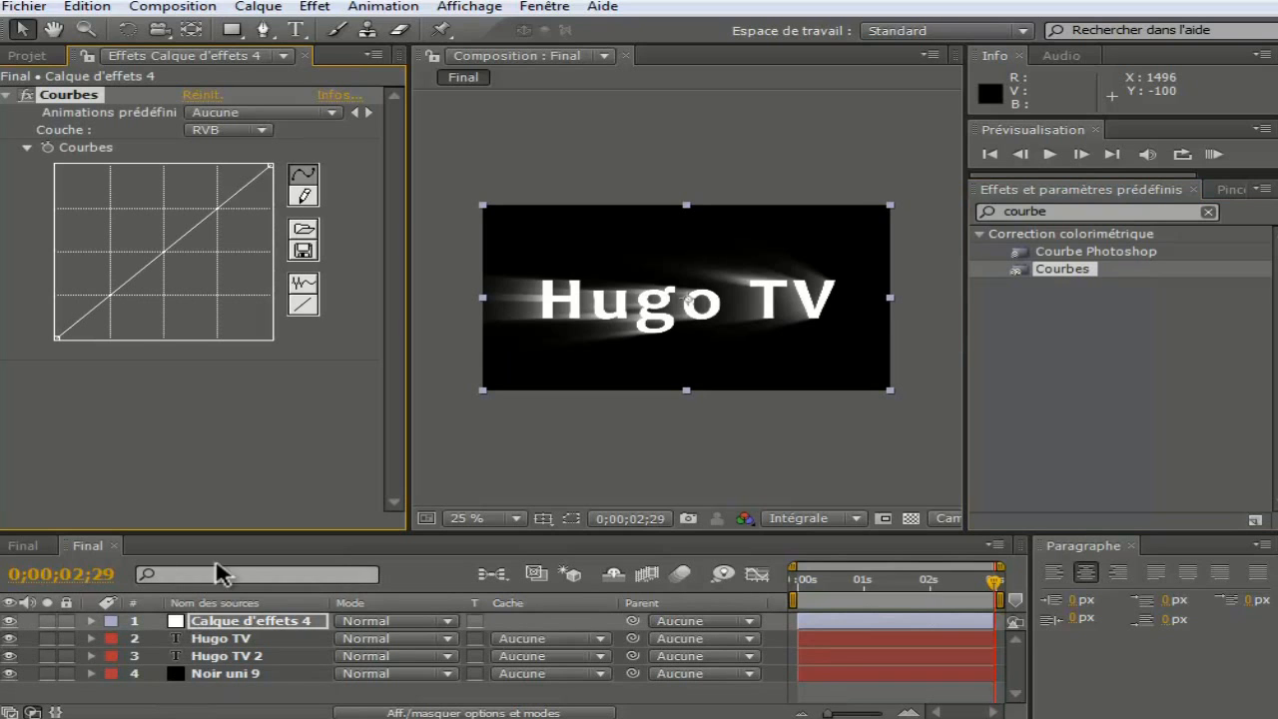
click(314, 7)
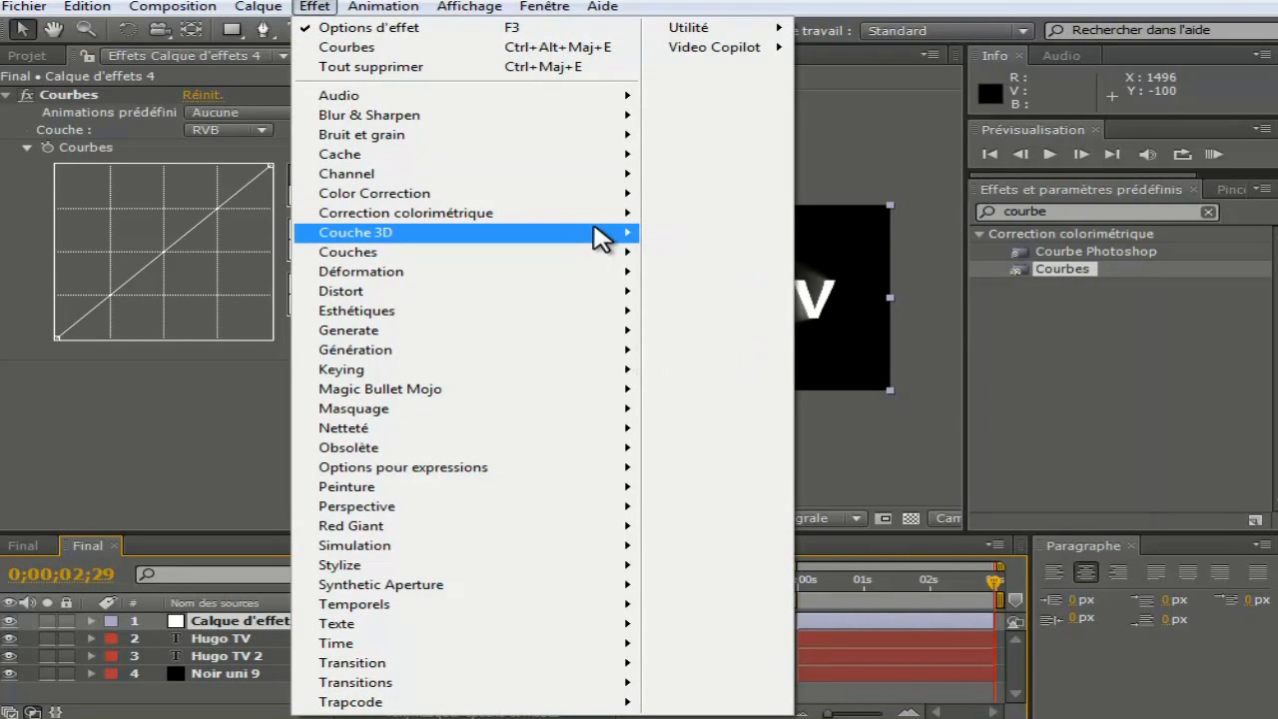
mouse_move(602, 214)
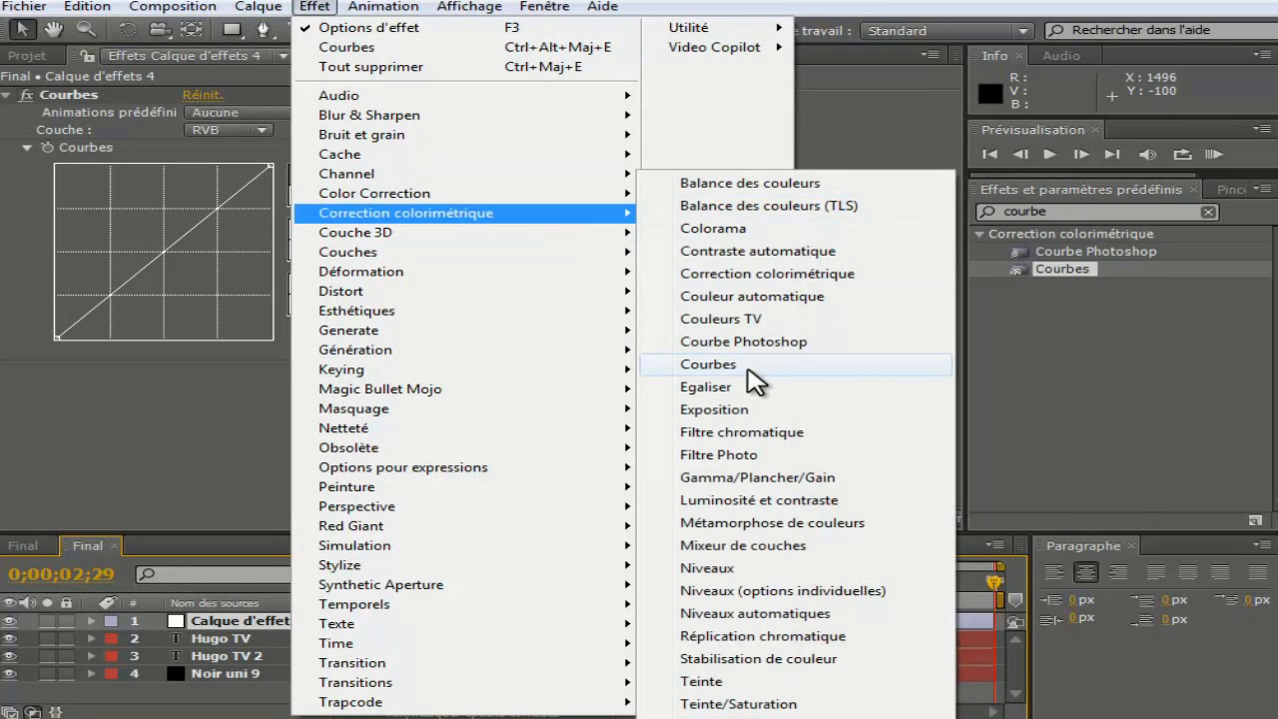
click(748, 367)
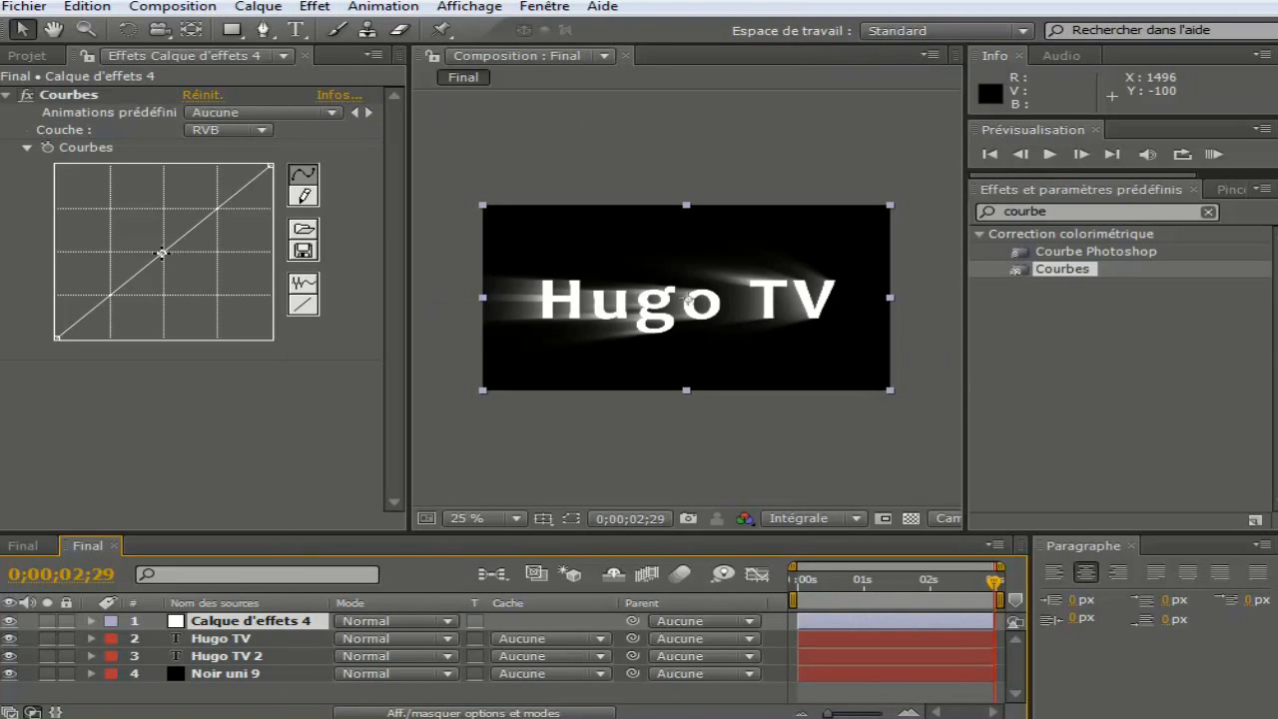
Step: Raise the middle of the RVB and Rouge curves, and add a lower point in the Rouge curve's highlights
drag(163, 252, 140, 231)
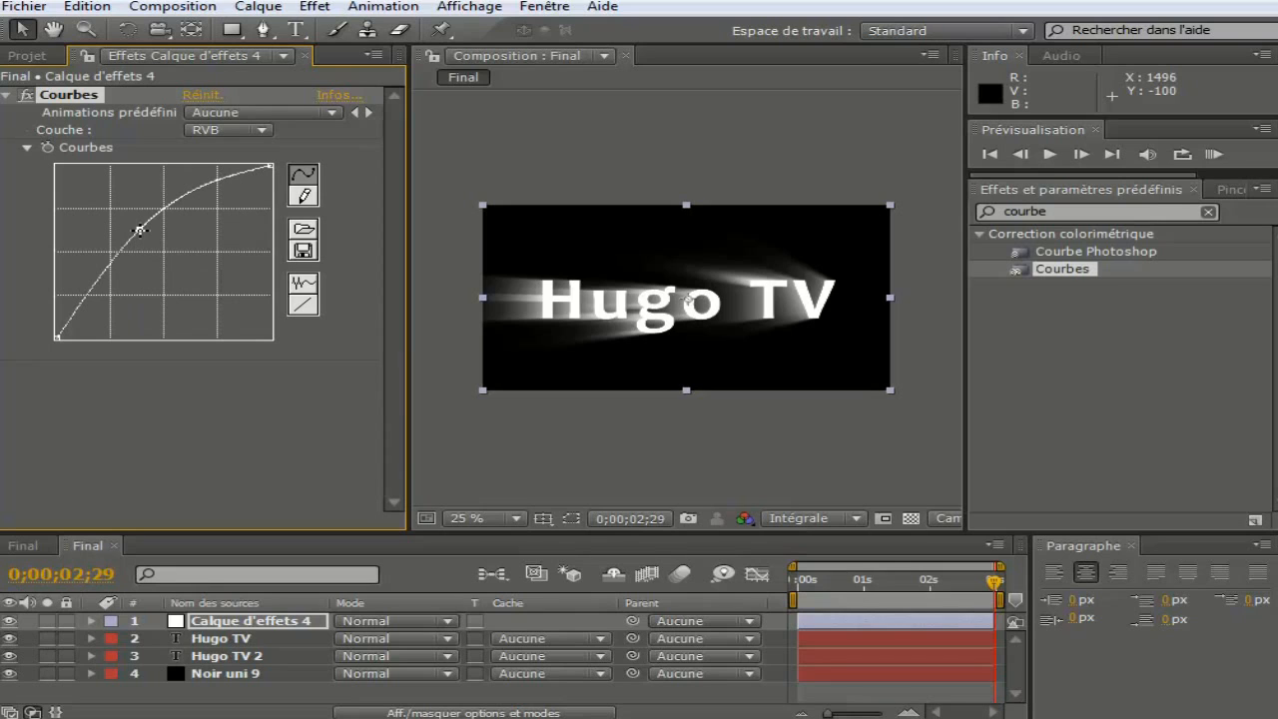
click(261, 130)
click(271, 155)
drag(165, 251, 139, 230)
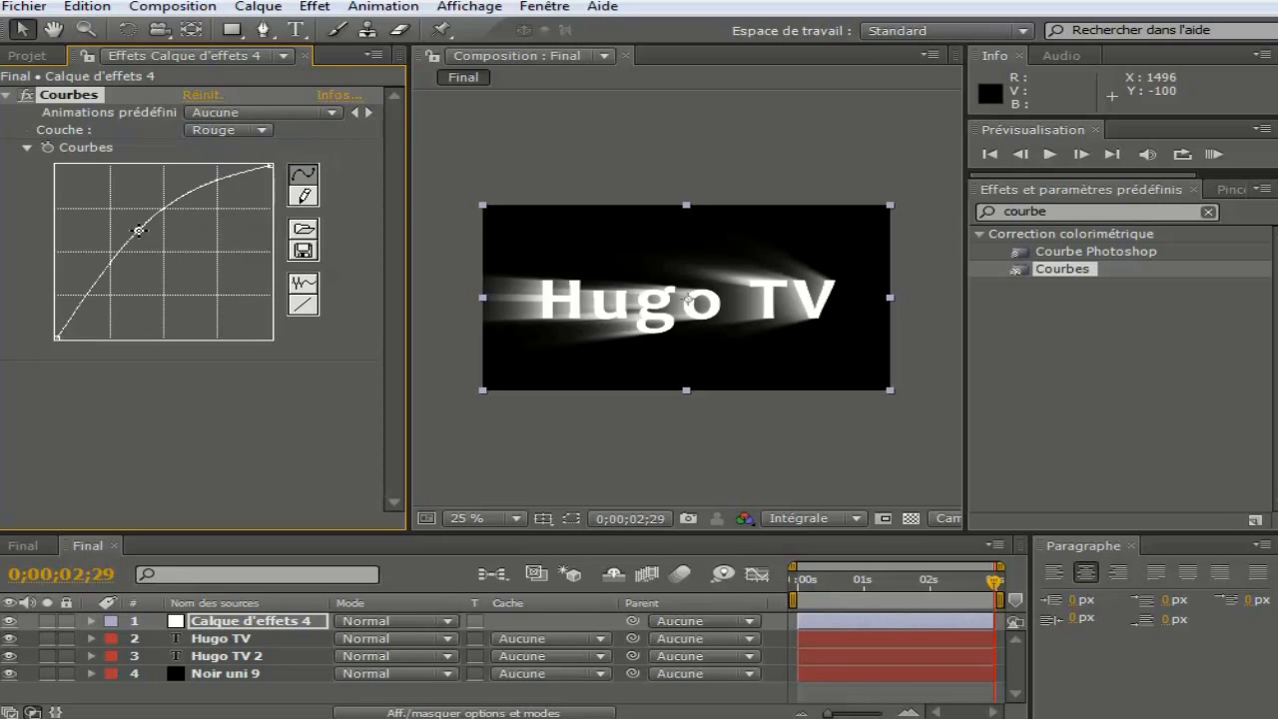
drag(251, 181, 220, 207)
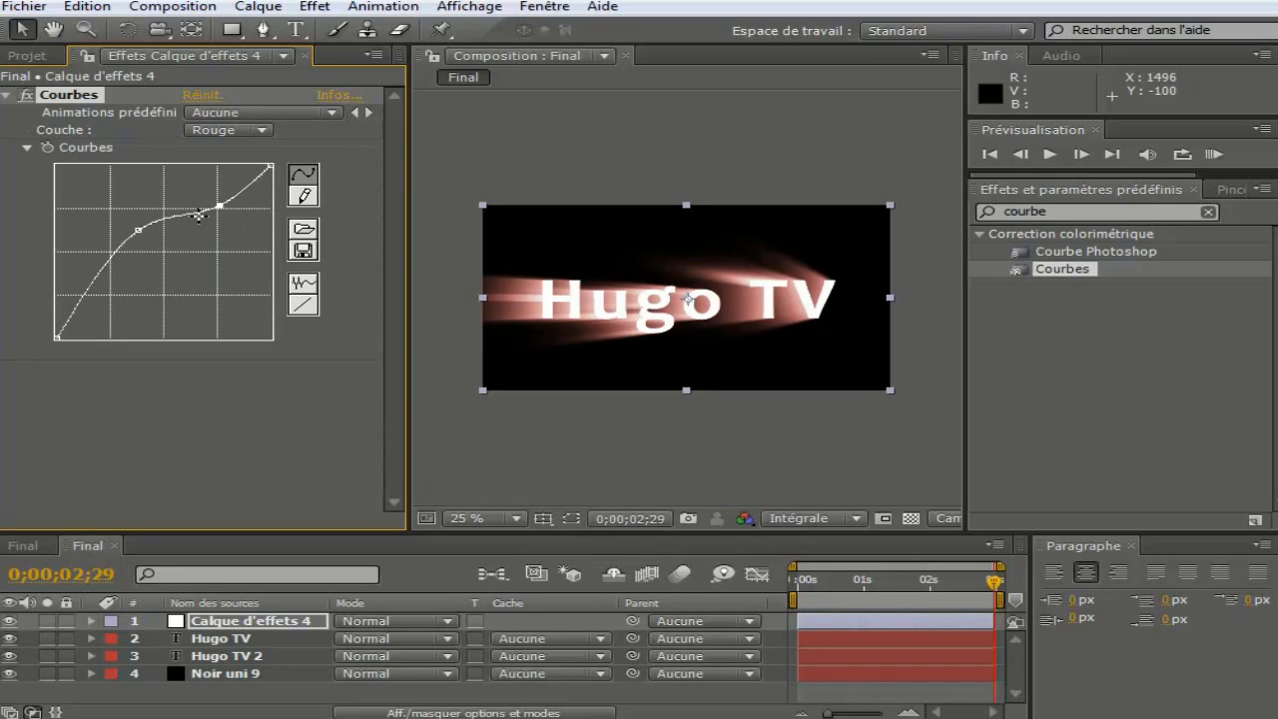
Step: Add two raised points in the shadows of the Rouge curve, and slightly lower the middle of the Vert curve
mouse_move(90, 291)
mouse_down()
mouse_move(70, 260)
mouse_move(67, 284)
mouse_up()
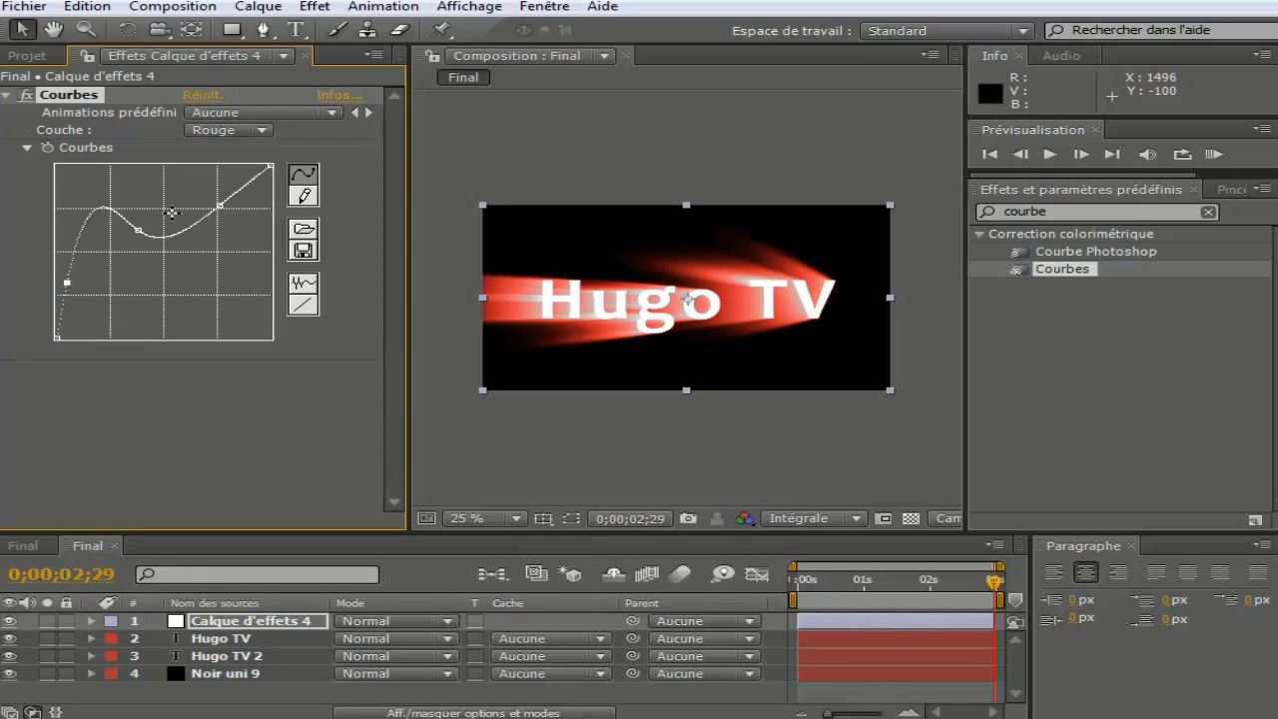
drag(92, 208, 97, 224)
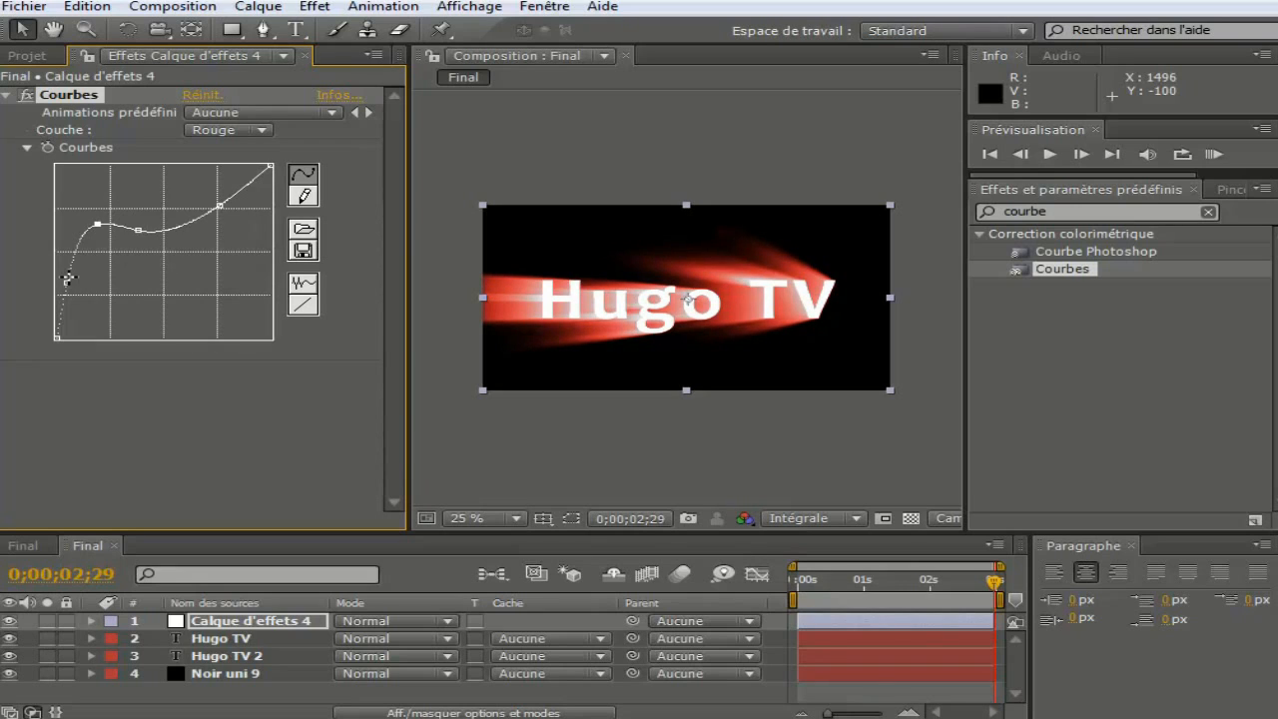
click(230, 130)
click(240, 131)
click(235, 127)
click(241, 156)
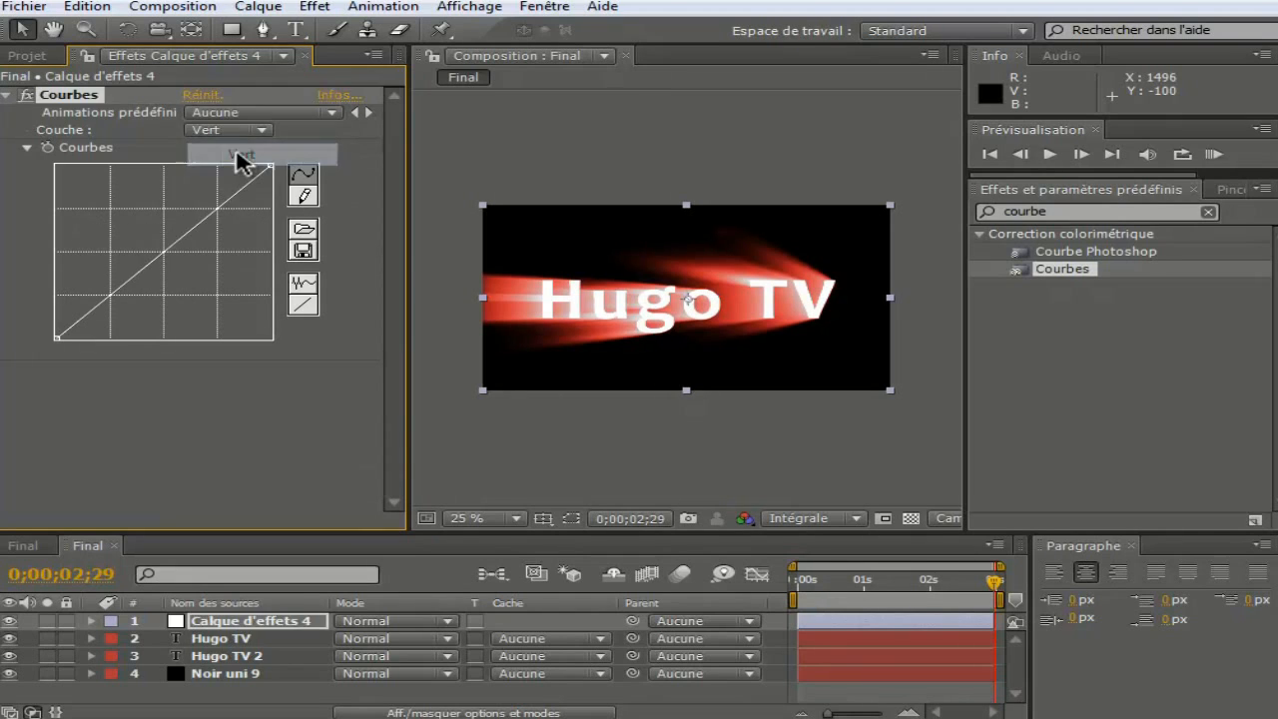
mouse_move(162, 251)
mouse_down()
mouse_move(176, 271)
mouse_move(170, 258)
mouse_up()
Step: Slightly raise the middle of the Bleu curve, and add a slightly lowered midpoint to the Alpha curve
click(266, 129)
click(249, 154)
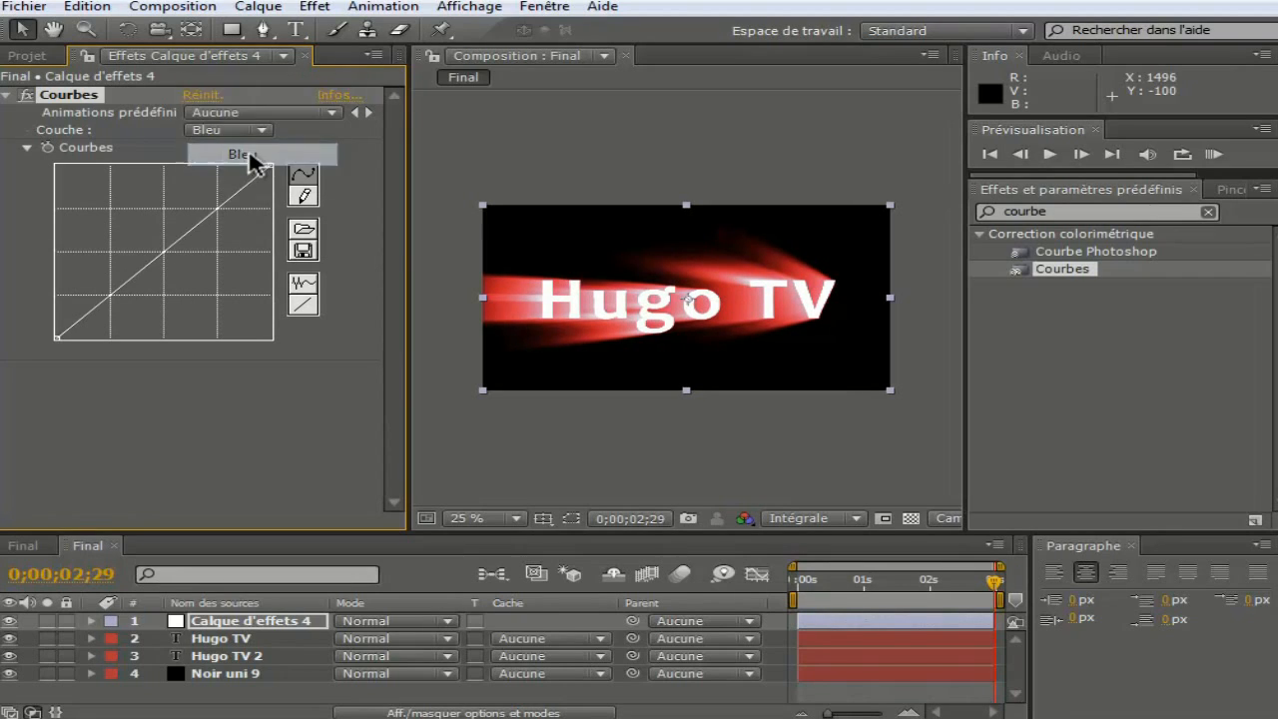
click(162, 246)
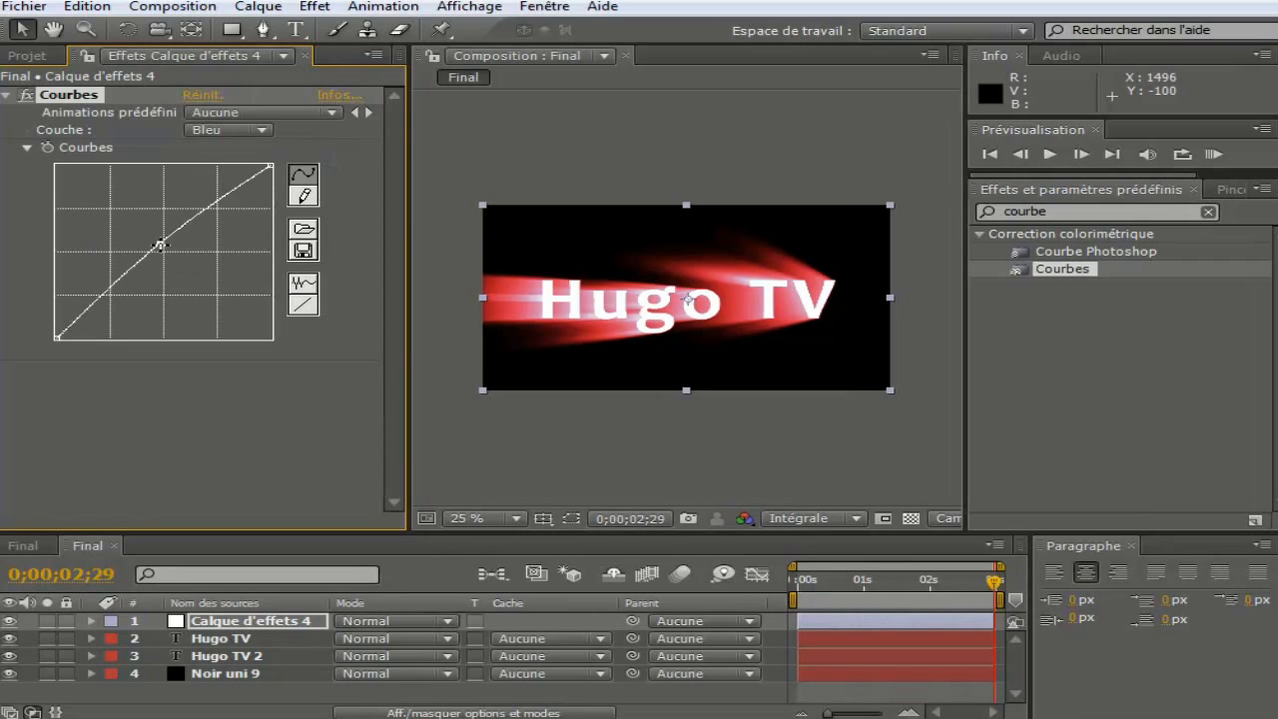
click(242, 114)
click(240, 119)
click(235, 129)
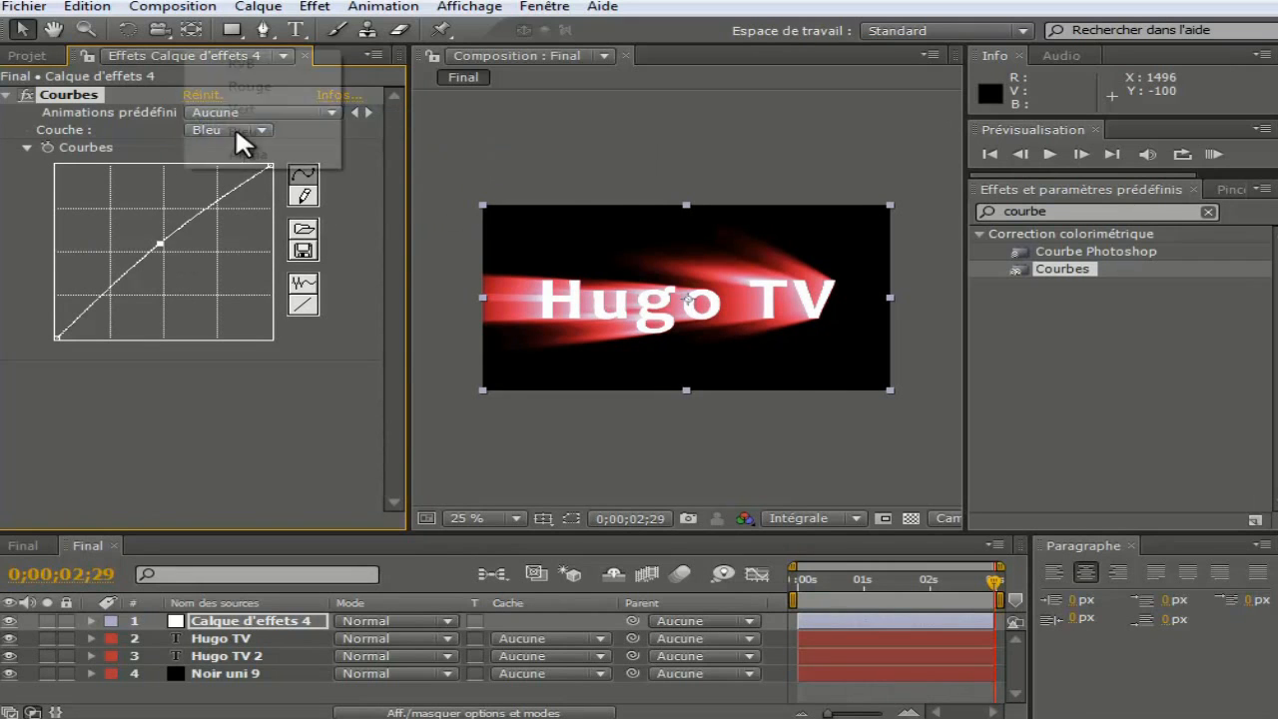
click(240, 156)
click(165, 251)
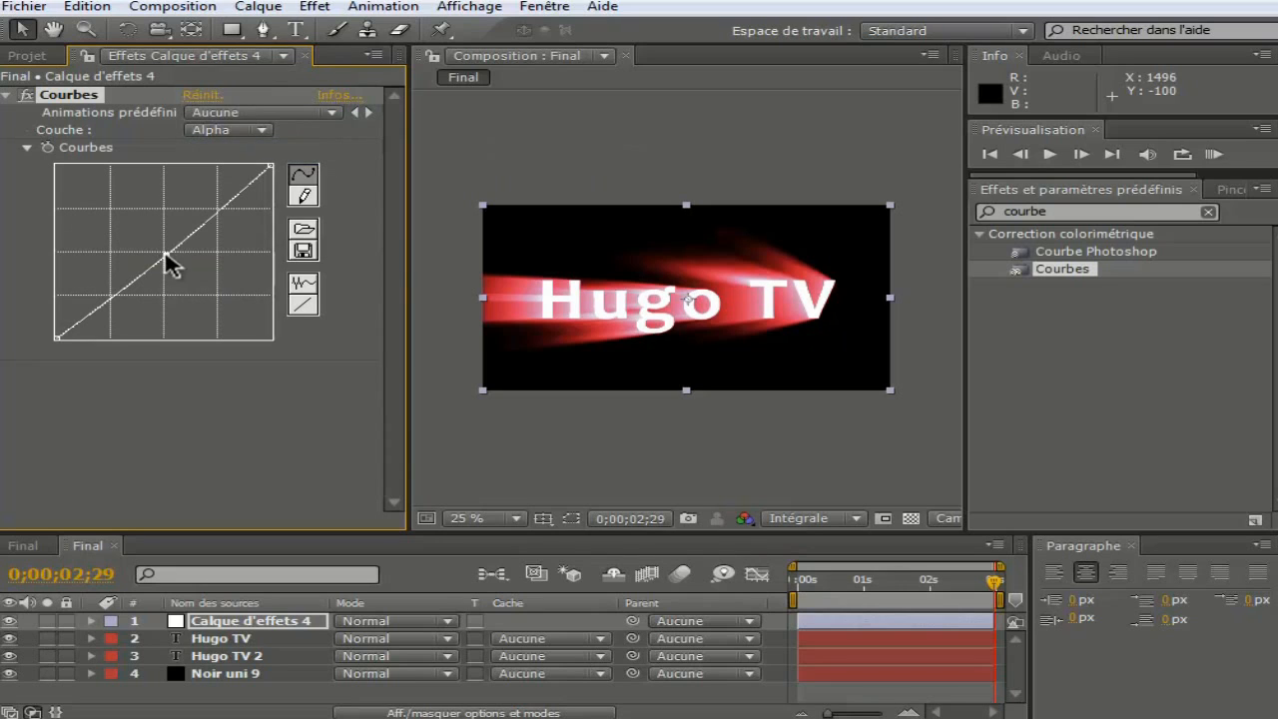
Step: Reshape the Rouge curve with a steep rise in the shadows and a high, gently wavy run of points through the midtones
click(248, 131)
click(254, 60)
drag(115, 237, 87, 293)
drag(138, 231, 134, 221)
drag(85, 296, 86, 251)
click(218, 200)
mouse_move(271, 167)
mouse_down()
mouse_move(245, 170)
mouse_move(271, 168)
mouse_up()
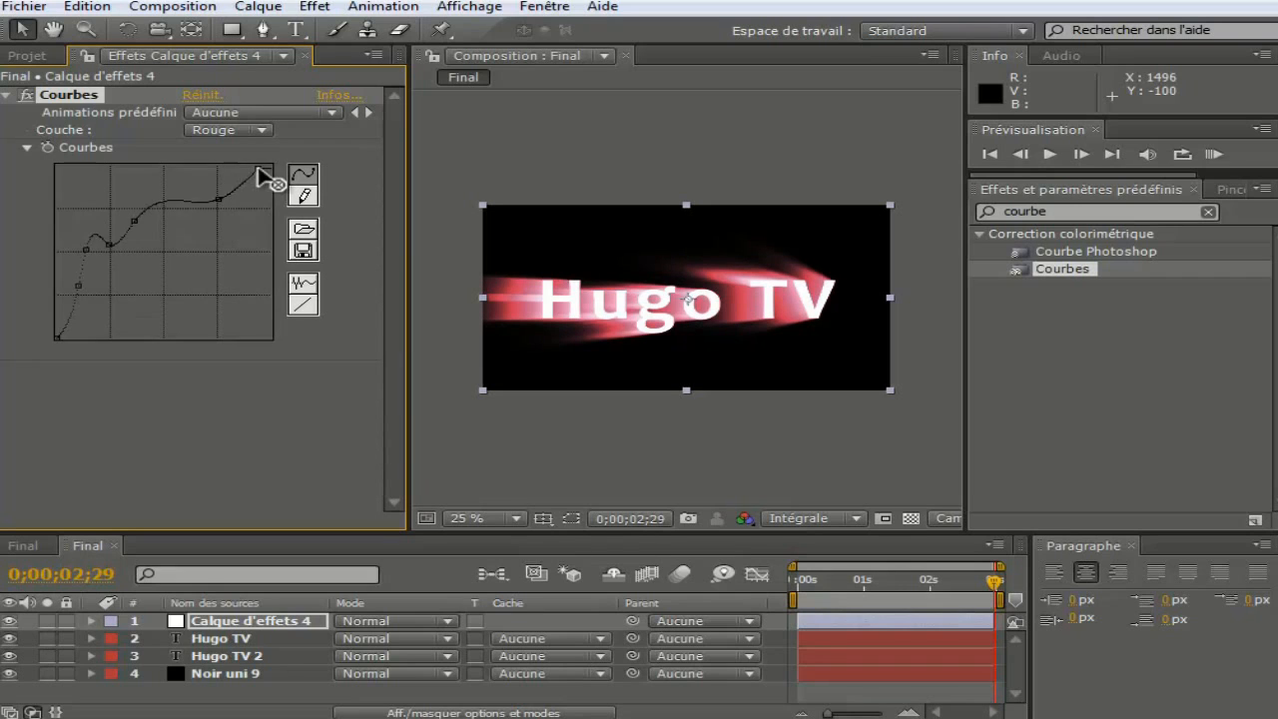
click(164, 203)
drag(109, 245, 76, 255)
mouse_move(165, 205)
mouse_down()
mouse_move(187, 198)
mouse_move(118, 203)
mouse_move(148, 167)
mouse_move(151, 193)
mouse_move(134, 181)
mouse_move(131, 210)
mouse_move(88, 208)
mouse_move(85, 189)
mouse_move(96, 200)
mouse_move(79, 209)
mouse_up()
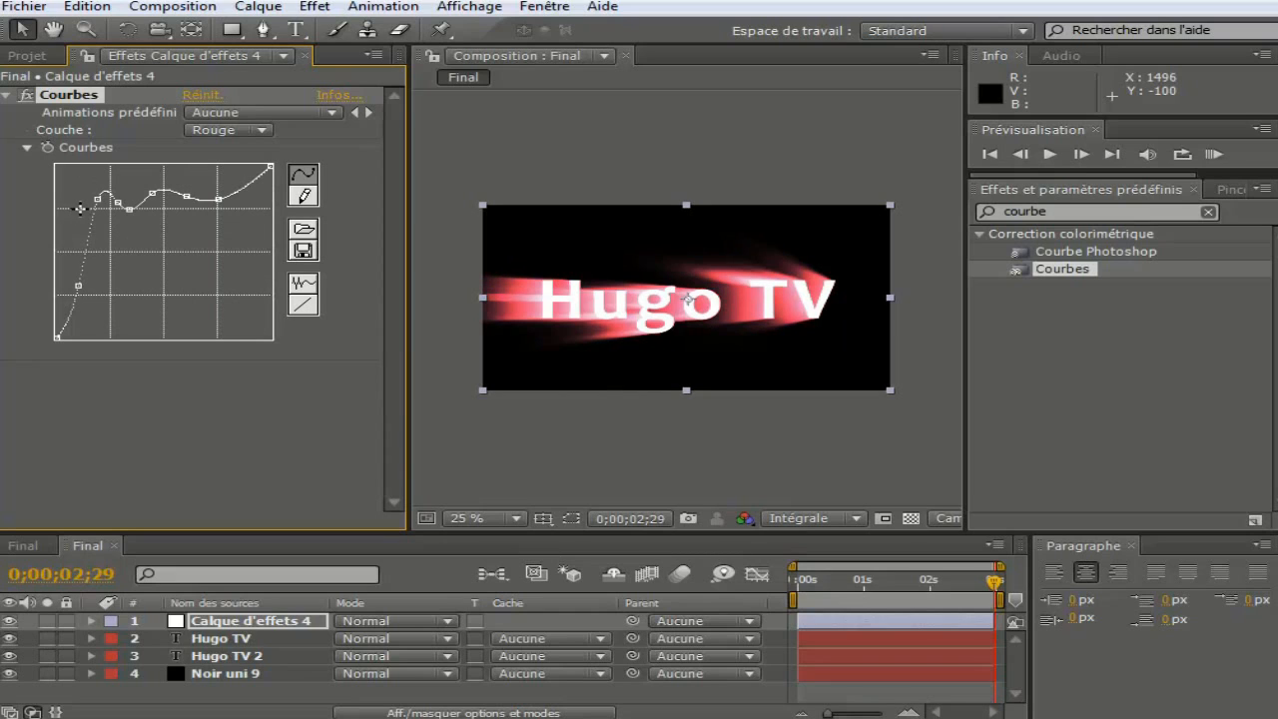
Step: View the other Final composition to compare its color tint, and return to the current one
click(193, 417)
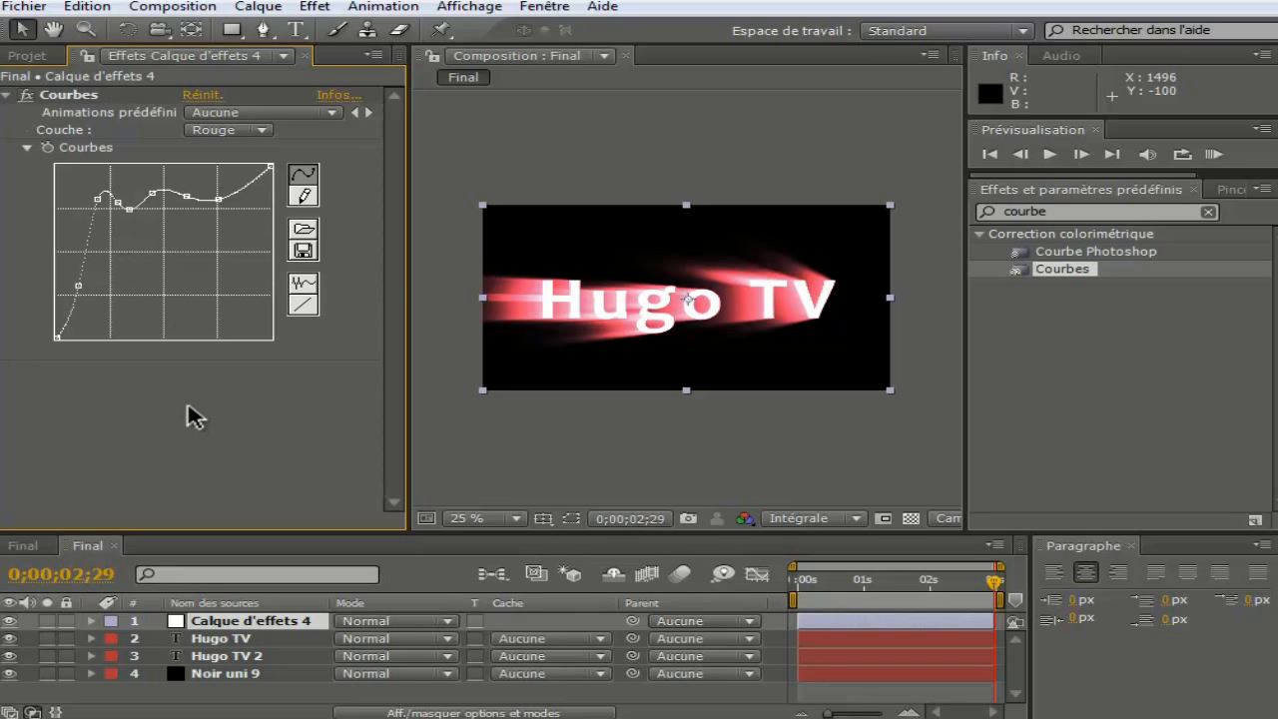
click(39, 543)
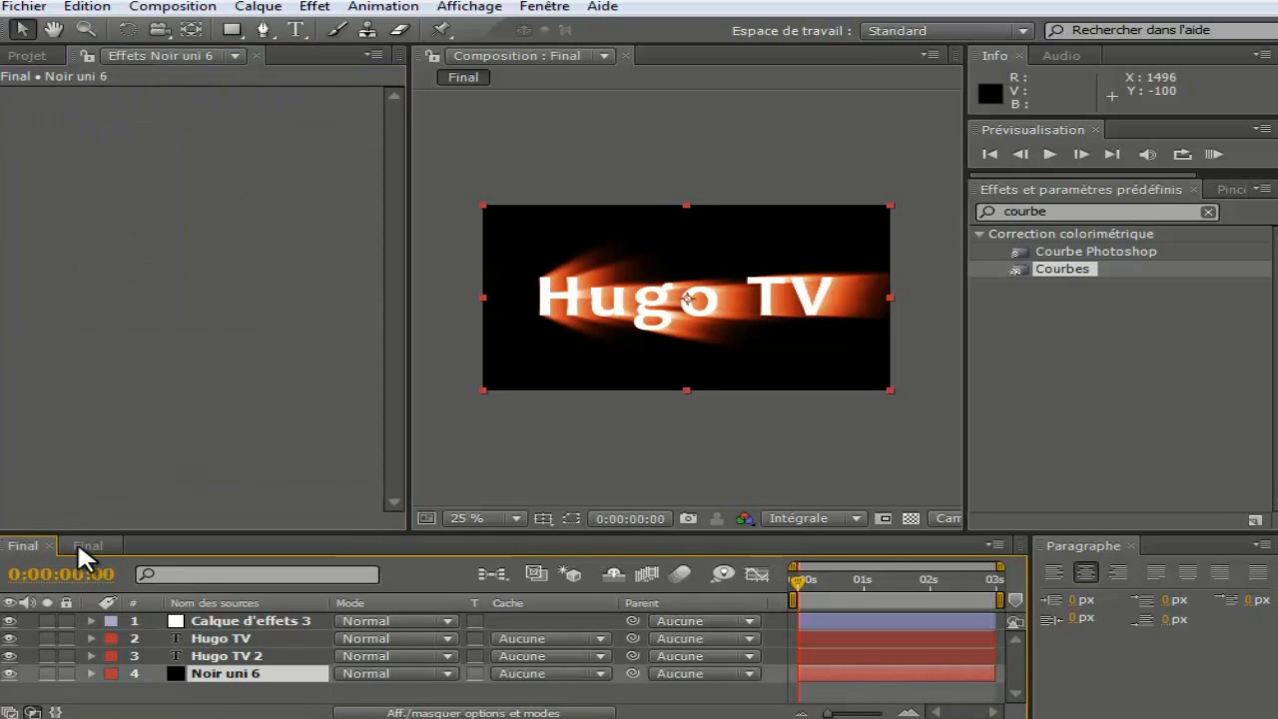
click(84, 546)
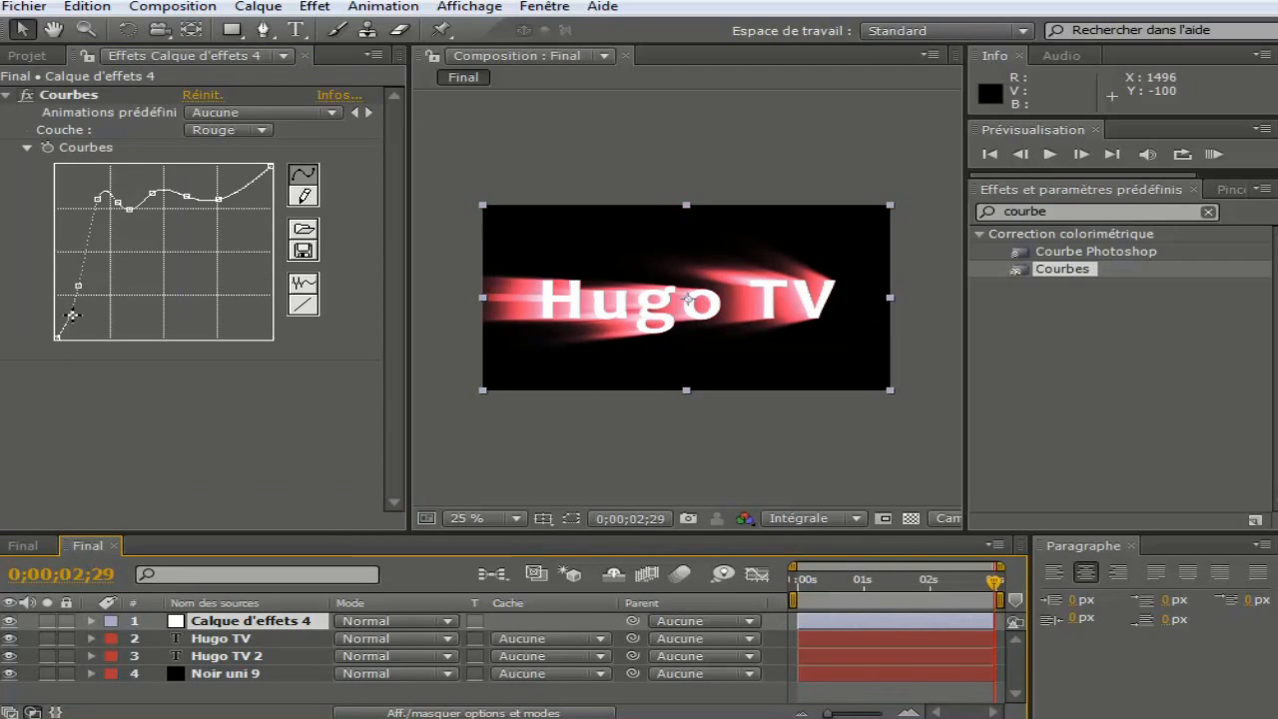
Step: Remove the lowest added point from the Rouge curve to smooth its initial rise, and deselect the adjustment layer
click(94, 279)
drag(94, 279, 104, 275)
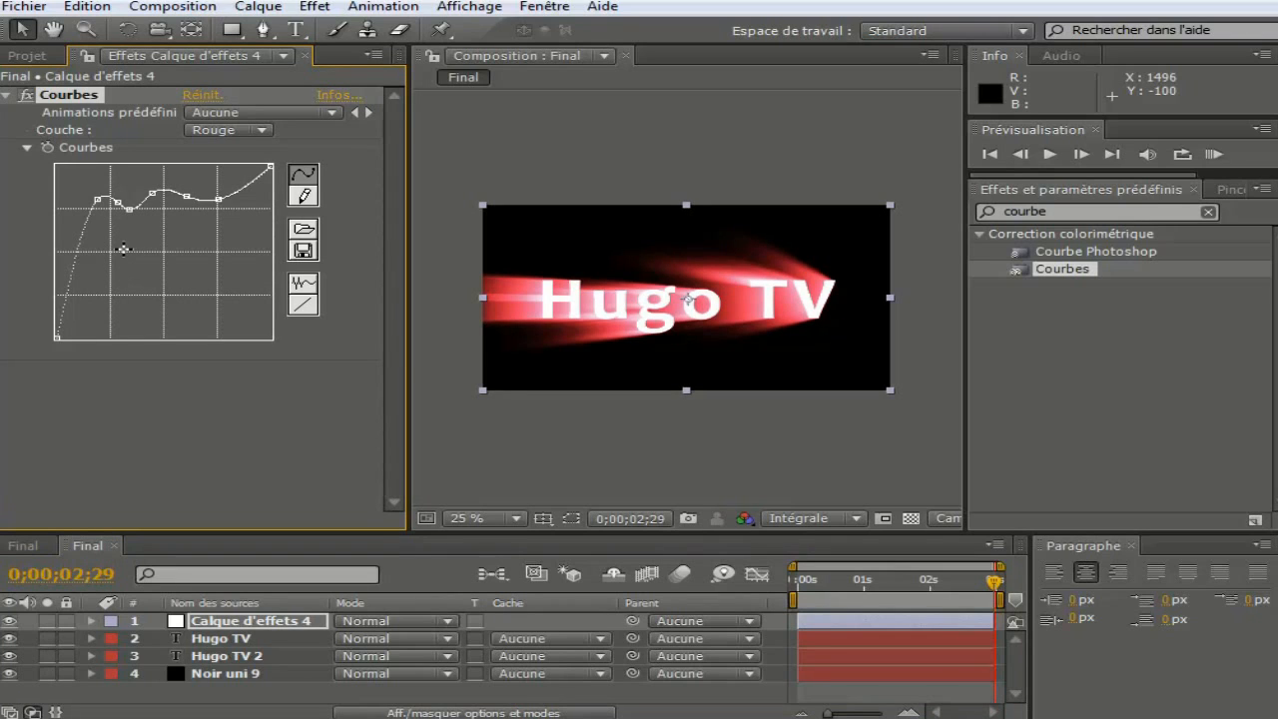
click(276, 697)
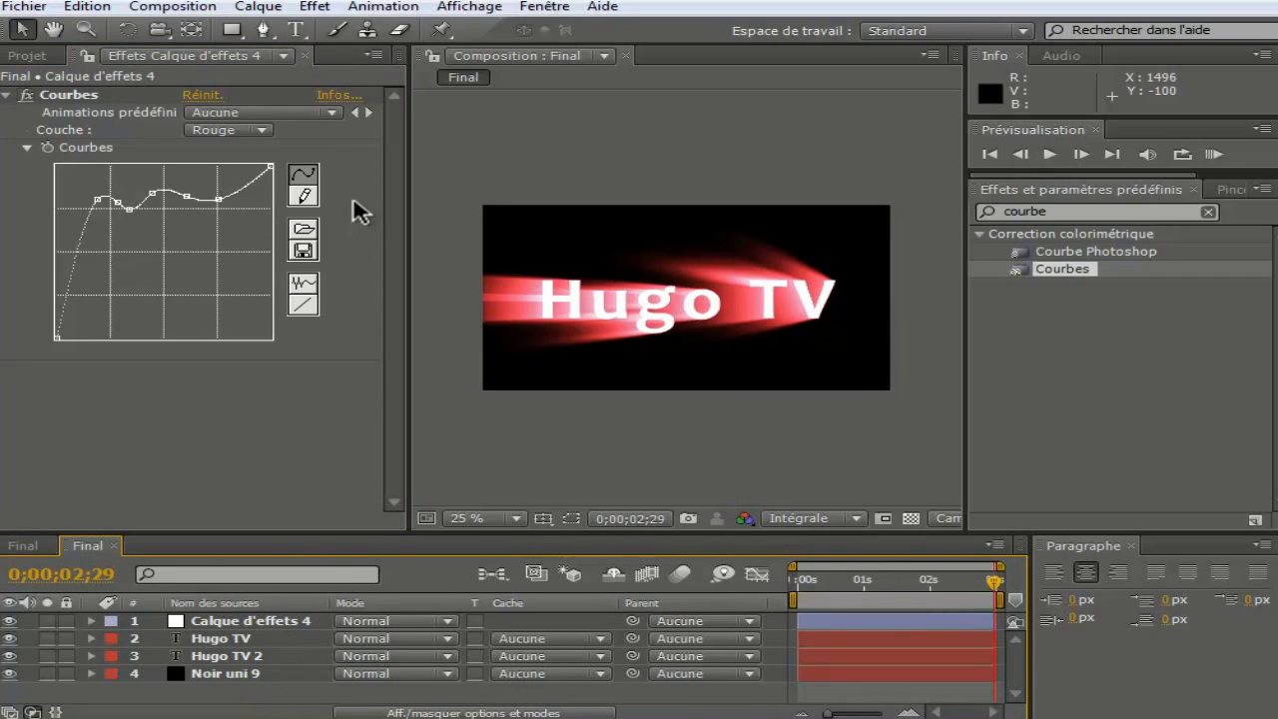
Step: Open the render queue for the Final composition with Compiler le film, and close the queue
click(172, 6)
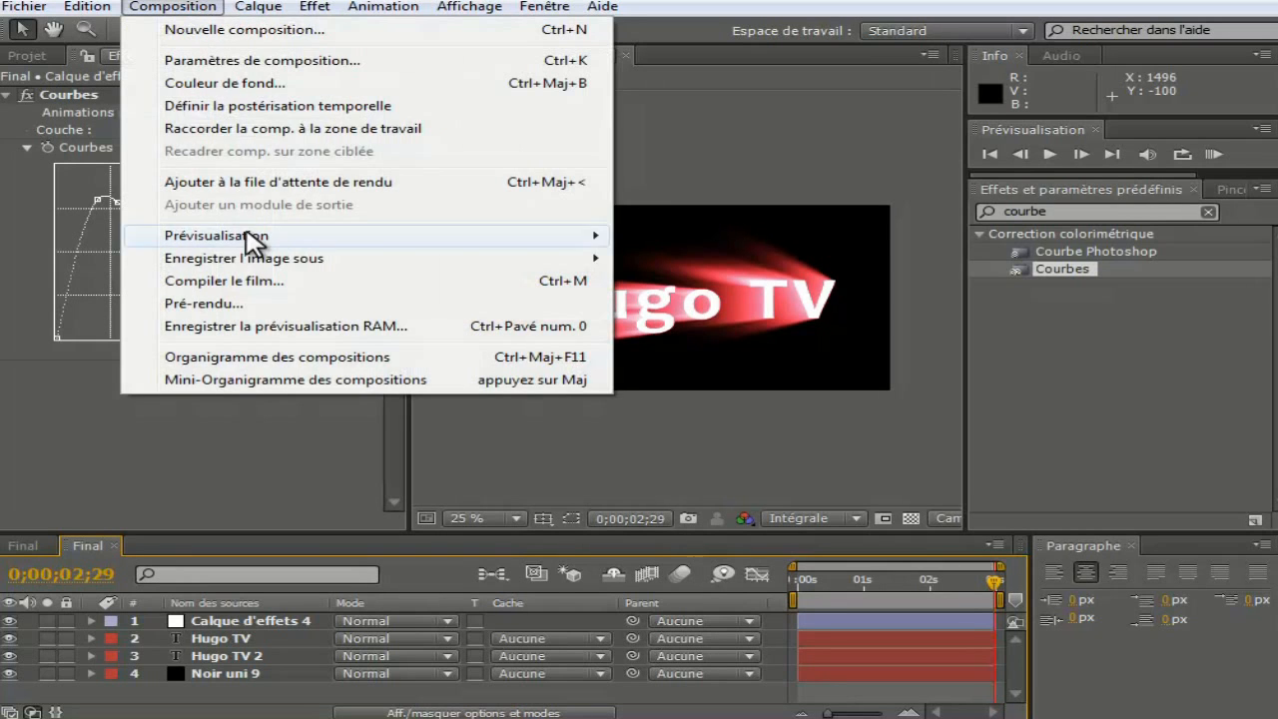
click(249, 280)
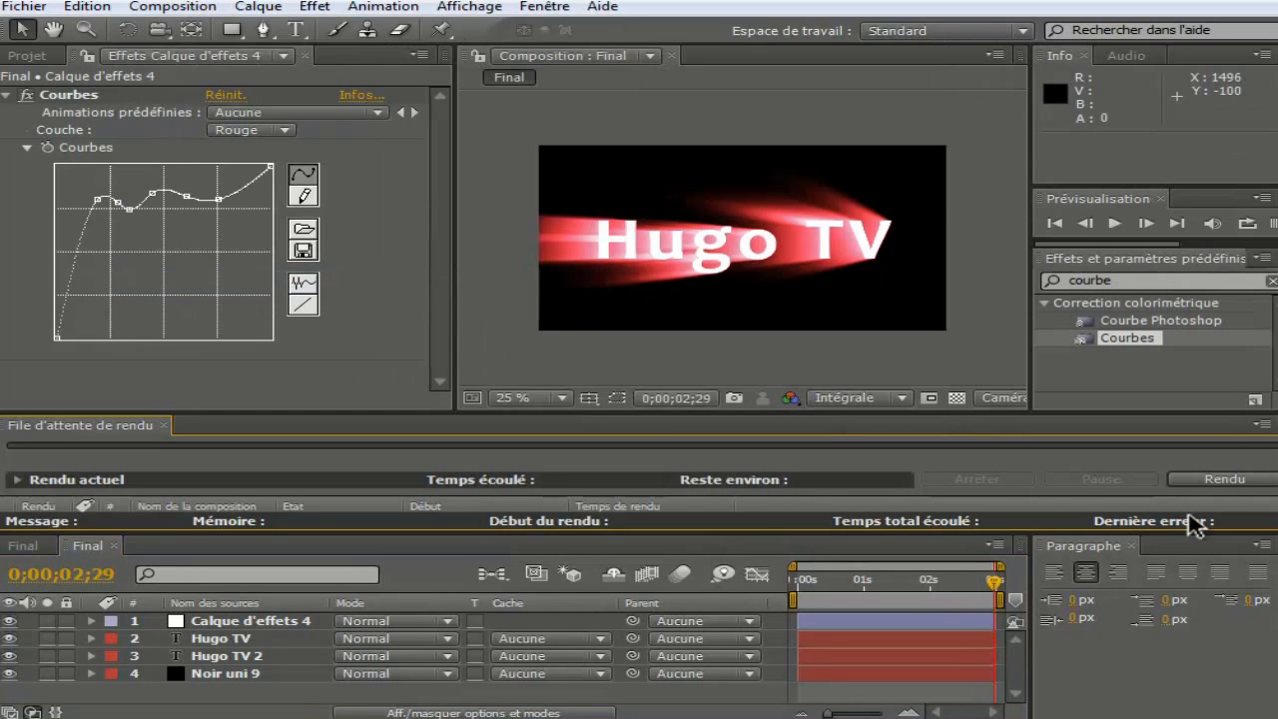
click(167, 425)
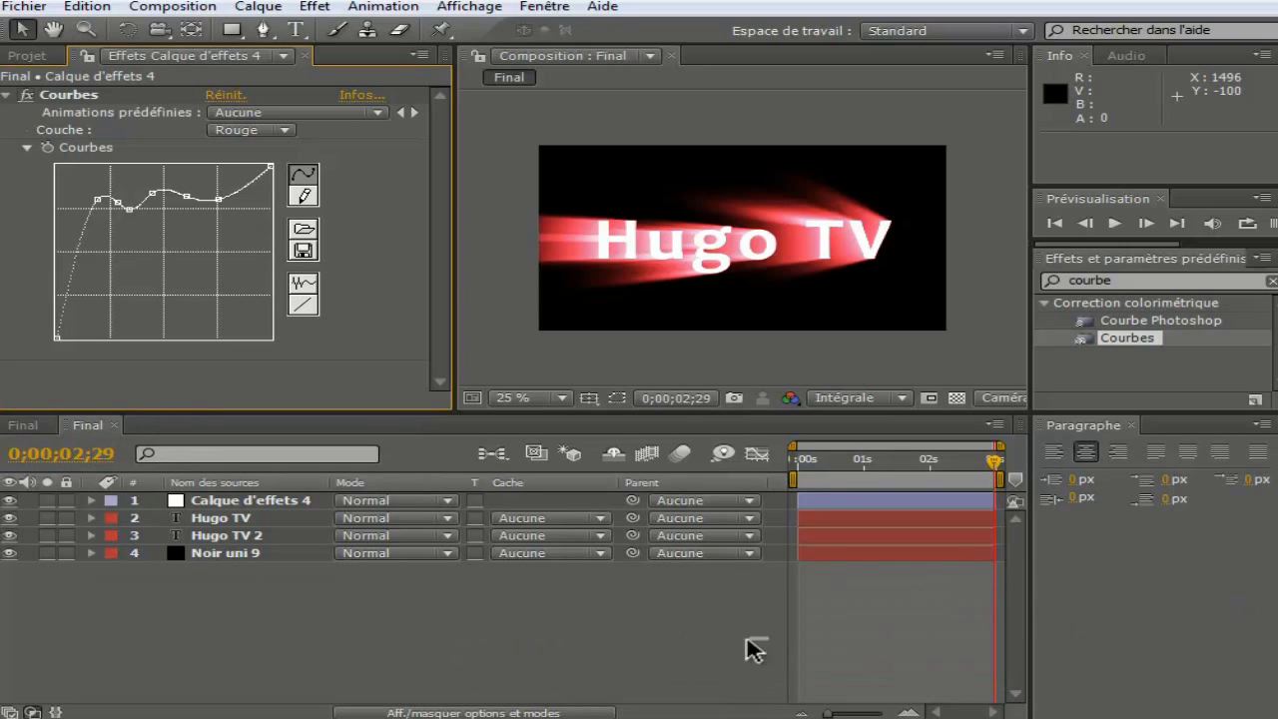
click(687, 654)
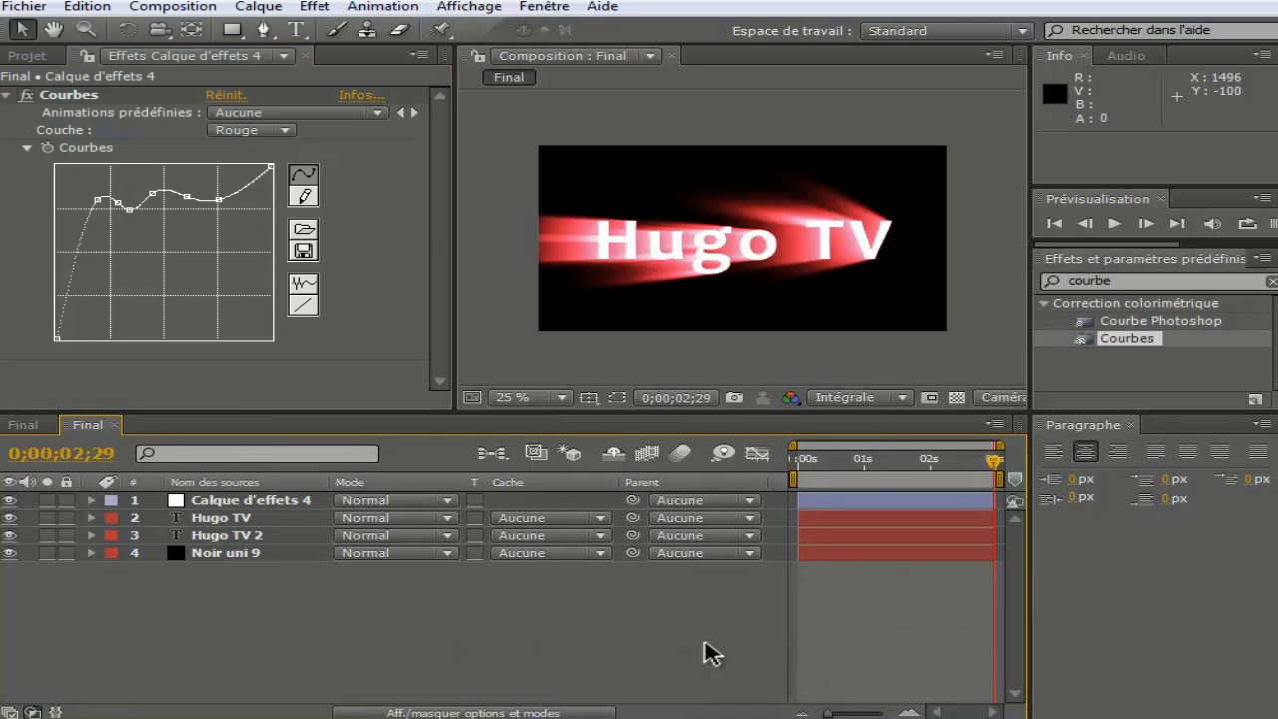